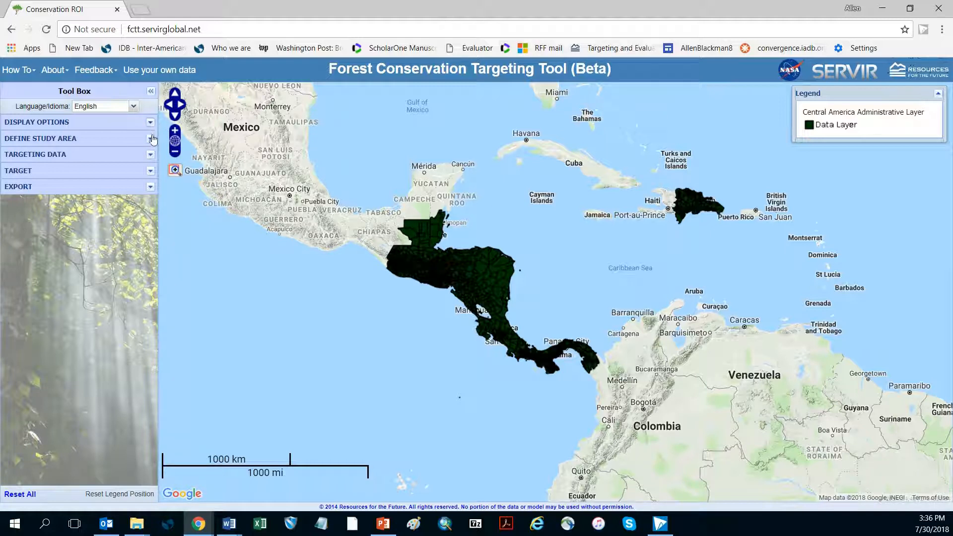
# Switch the interface language to Español and back to English.
pyautogui.click(133, 107)
pyautogui.click(128, 133)
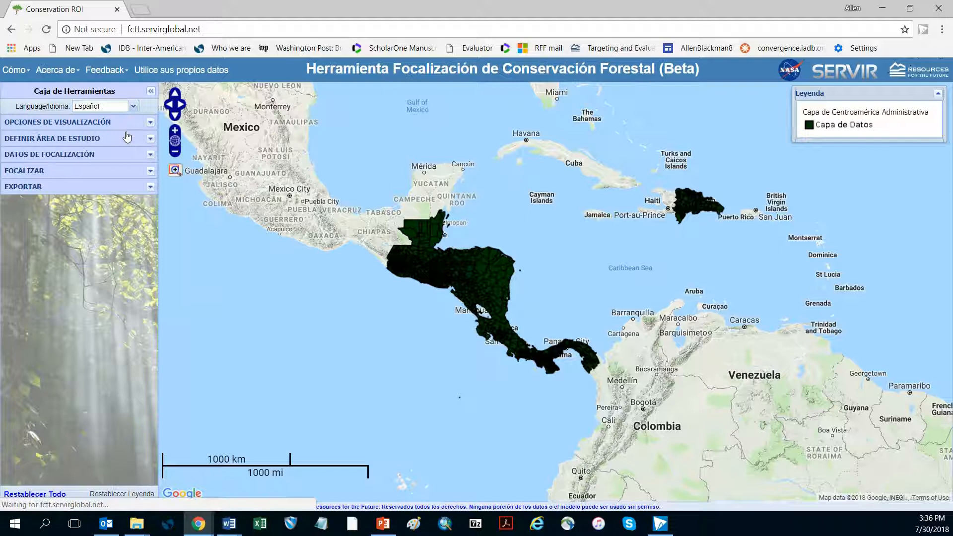
pyautogui.click(133, 106)
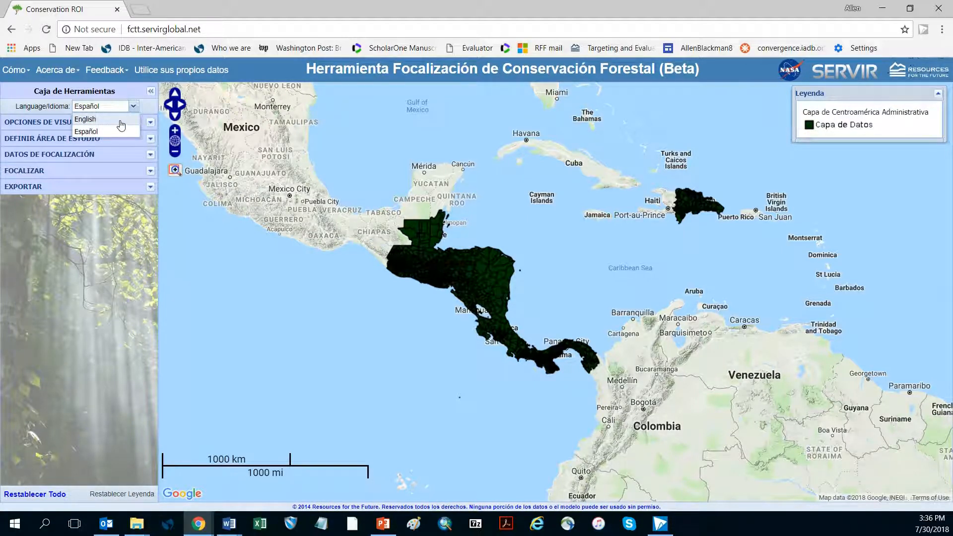
pyautogui.click(121, 120)
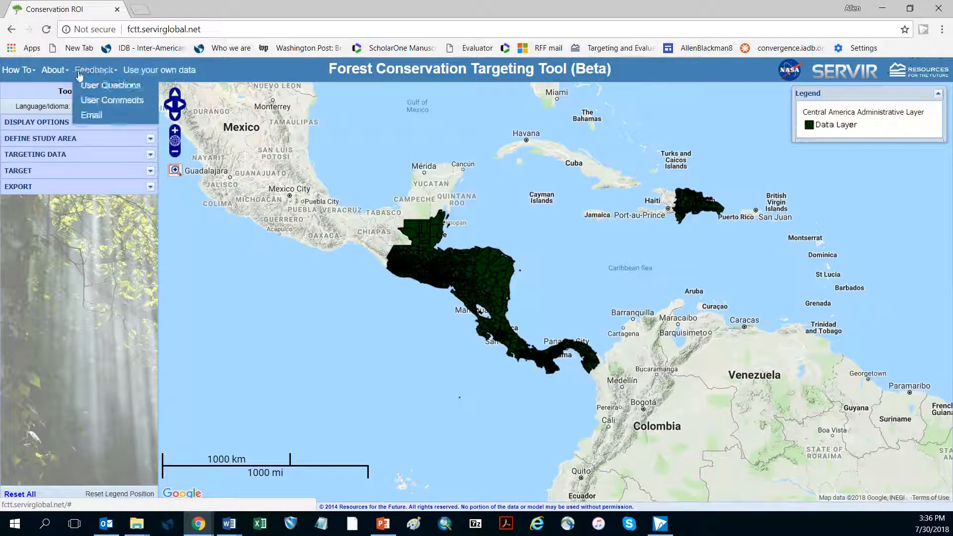
# View the tool's Description document on methods and data, and close it.
pyautogui.moveTo(78, 75)
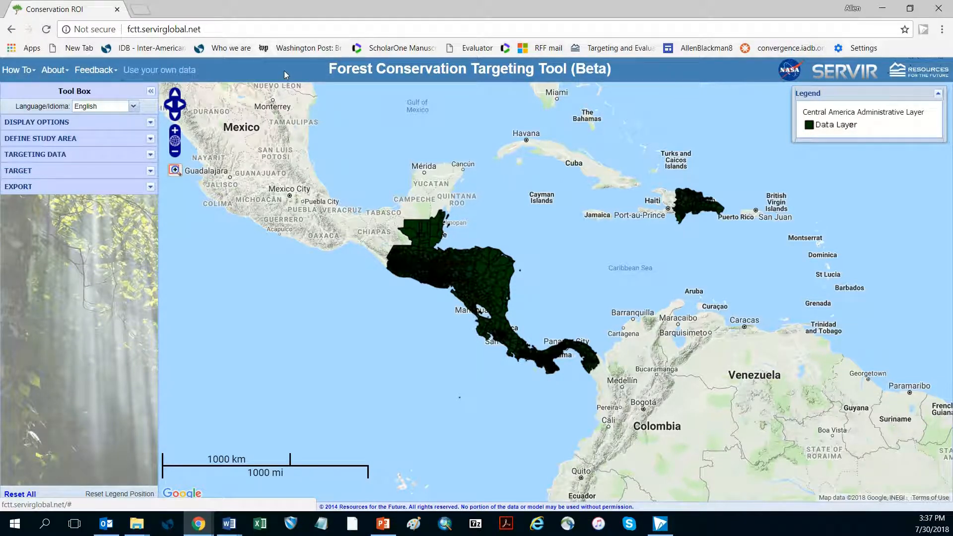
pyautogui.moveTo(25, 76)
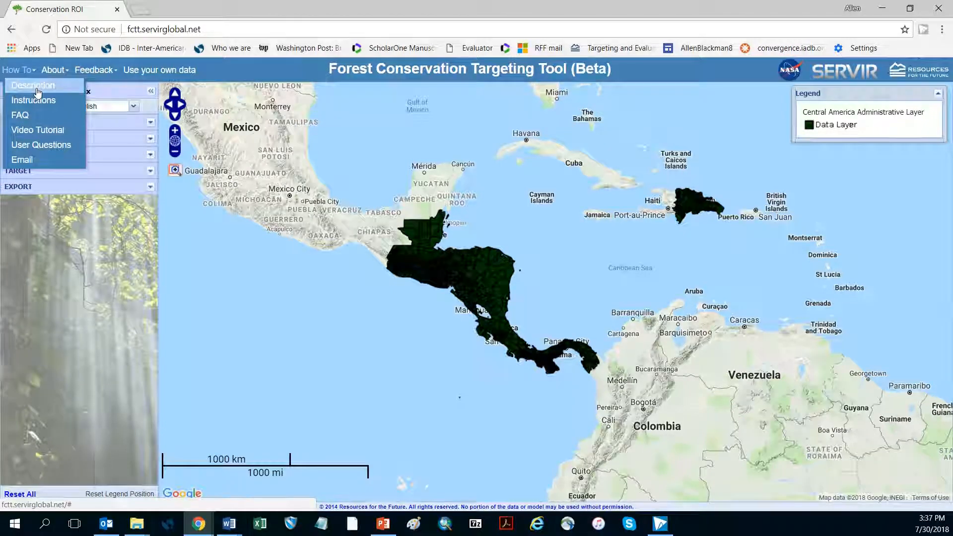
pyautogui.click(31, 86)
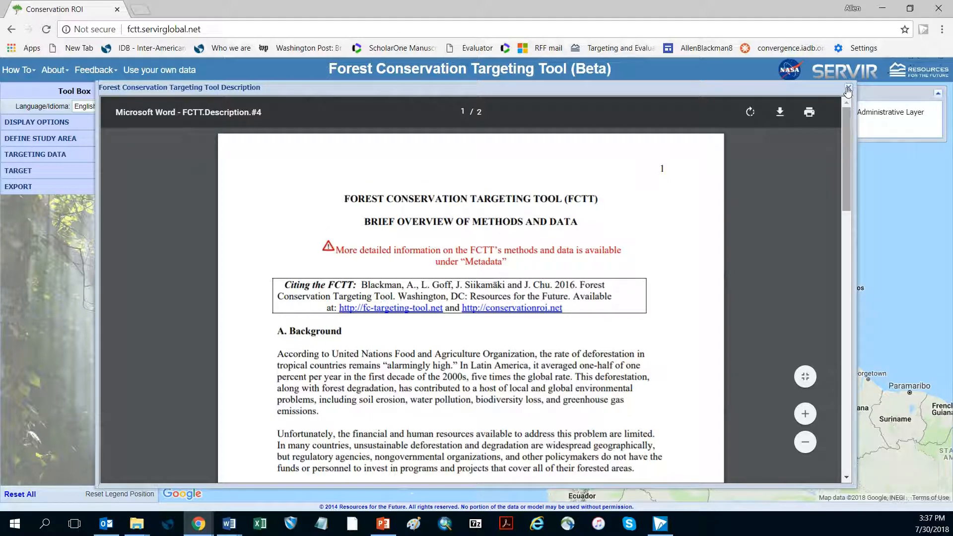
pyautogui.click(848, 90)
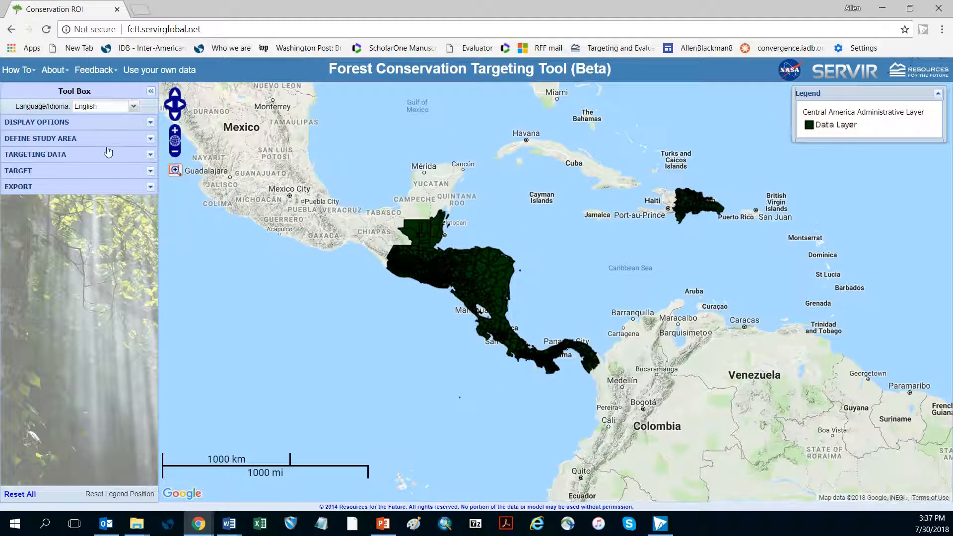
# View the Forest Conservation Targeting Tool Instructions document and close it.
pyautogui.click(38, 76)
pyautogui.click(34, 100)
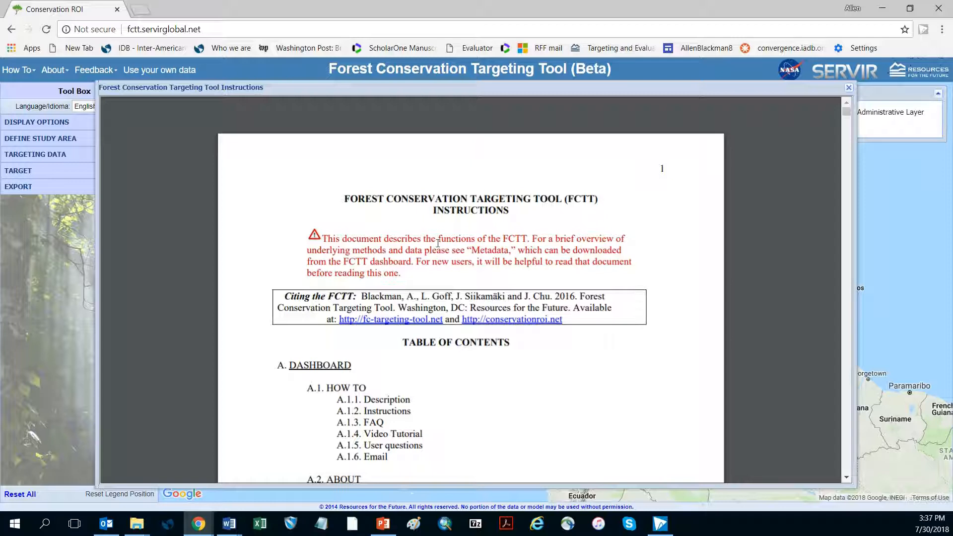
pyautogui.click(848, 89)
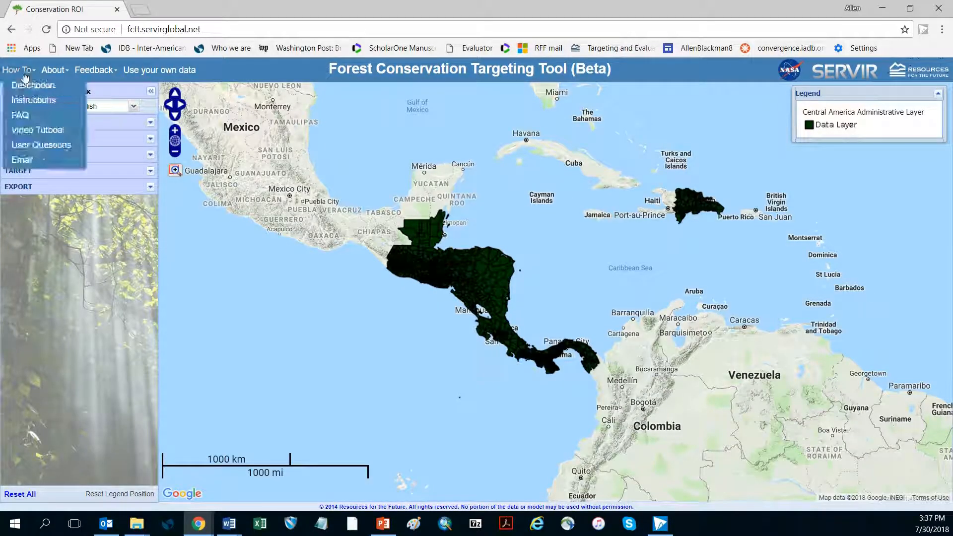
# Look over the How To, About and Feedback options, and view and close the registration form for using your own data.
pyautogui.moveTo(24, 72)
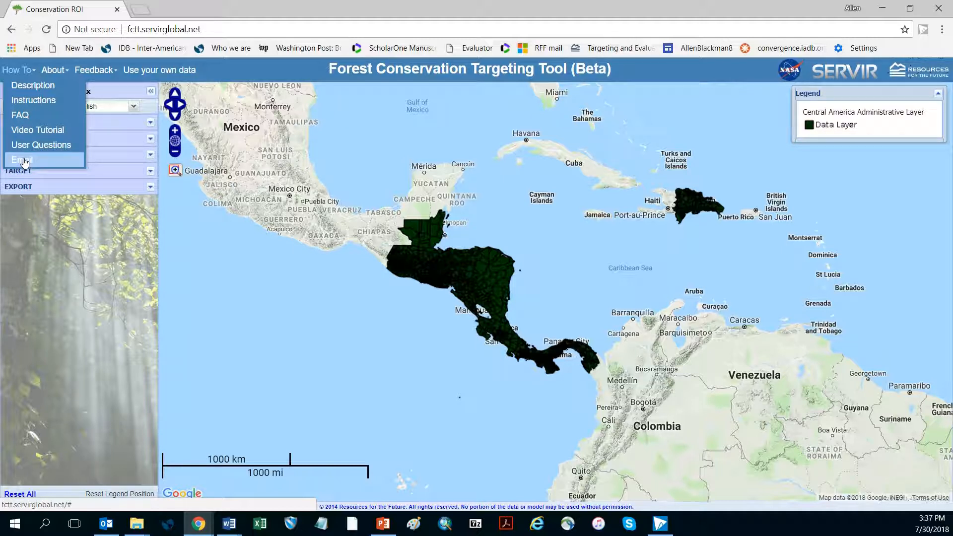
pyautogui.click(56, 70)
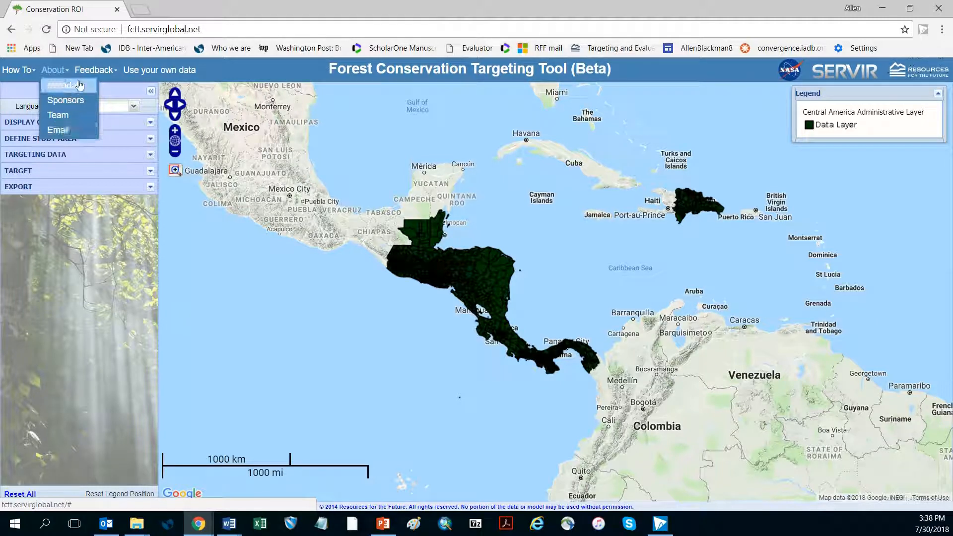
pyautogui.click(94, 70)
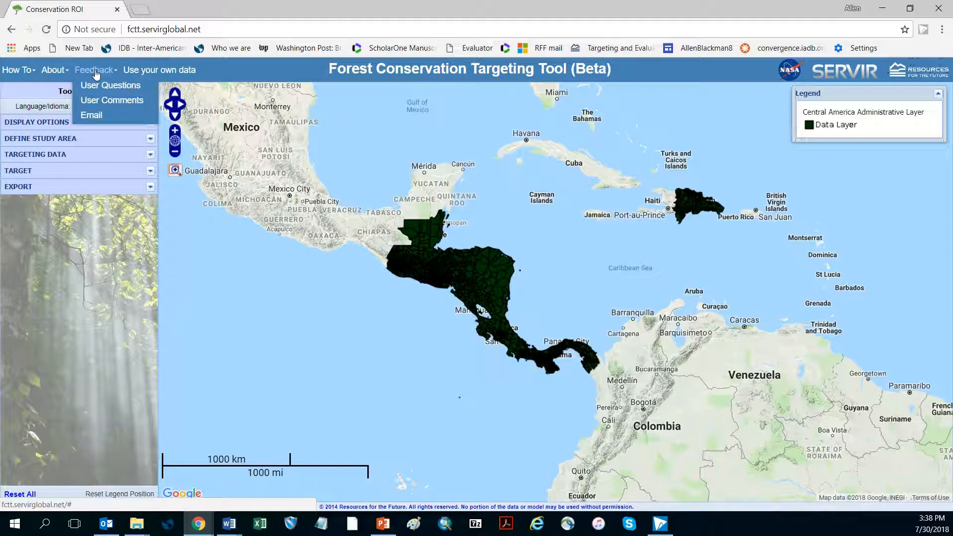
pyautogui.click(141, 72)
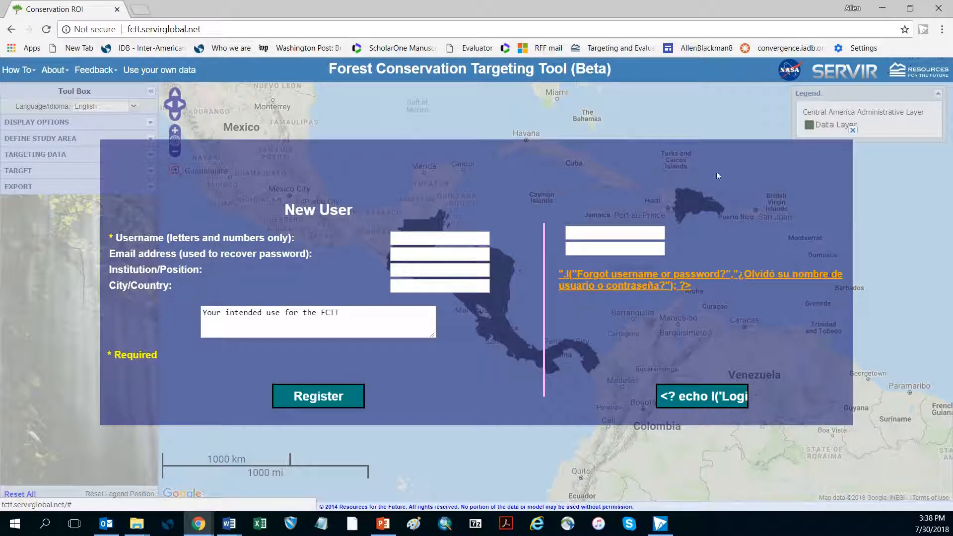
pyautogui.click(852, 132)
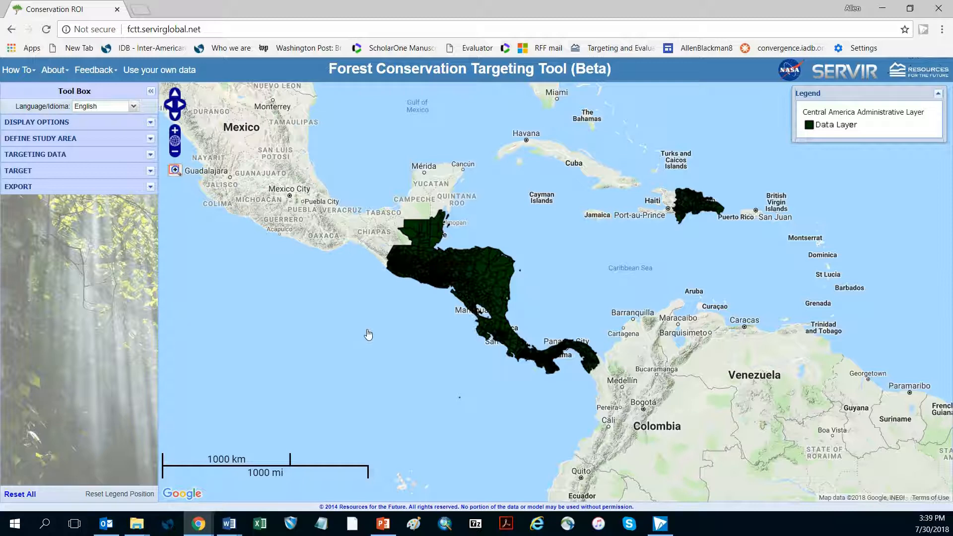
# Examine Central America and the Caribbean at different map positions and zoom levels.
pyautogui.click(182, 105)
pyautogui.click(170, 105)
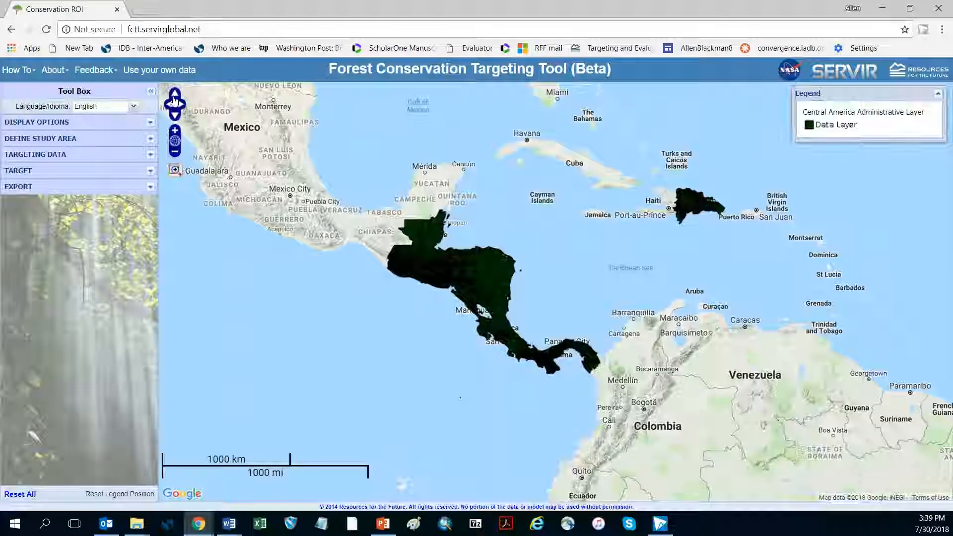
pyautogui.click(175, 93)
pyautogui.click(175, 116)
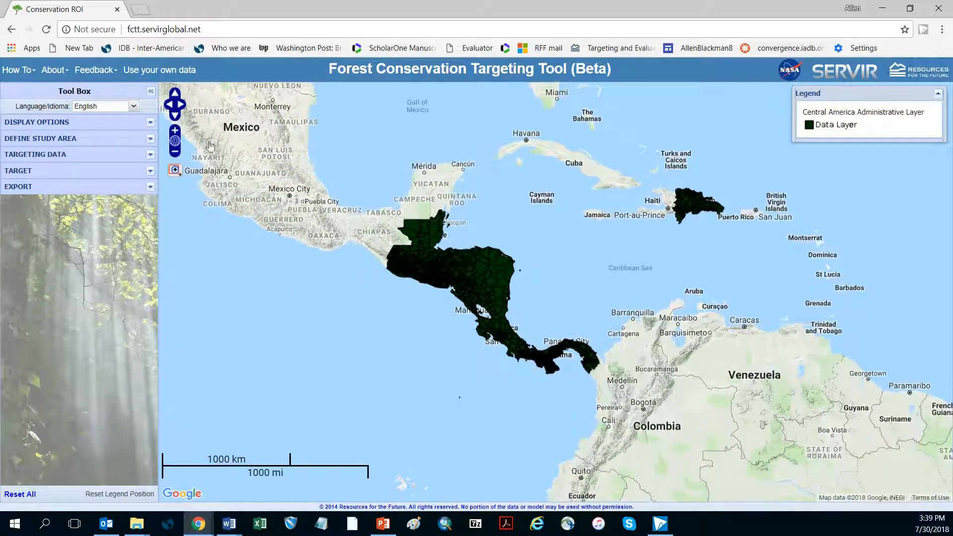
pyautogui.moveTo(575, 254); pyautogui.dragTo(607, 267)
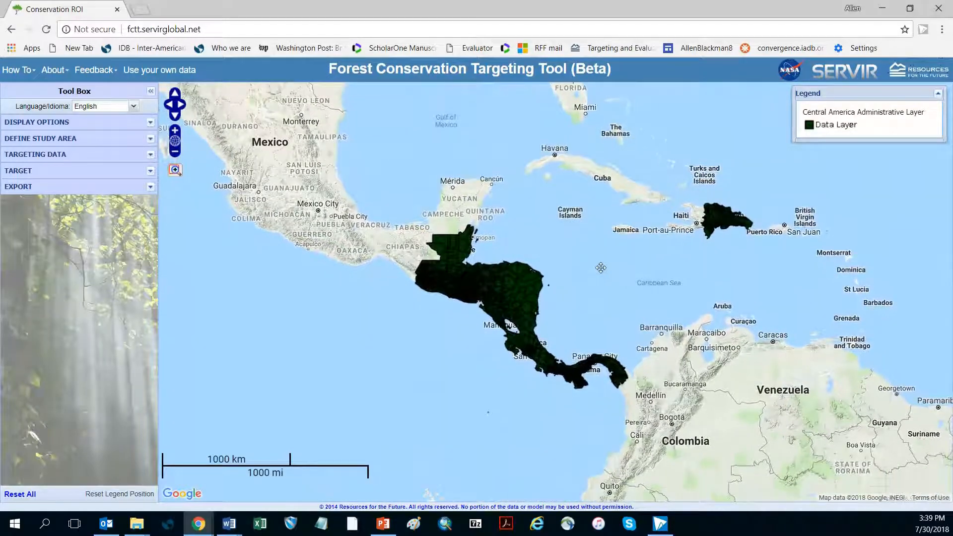
pyautogui.click(175, 133)
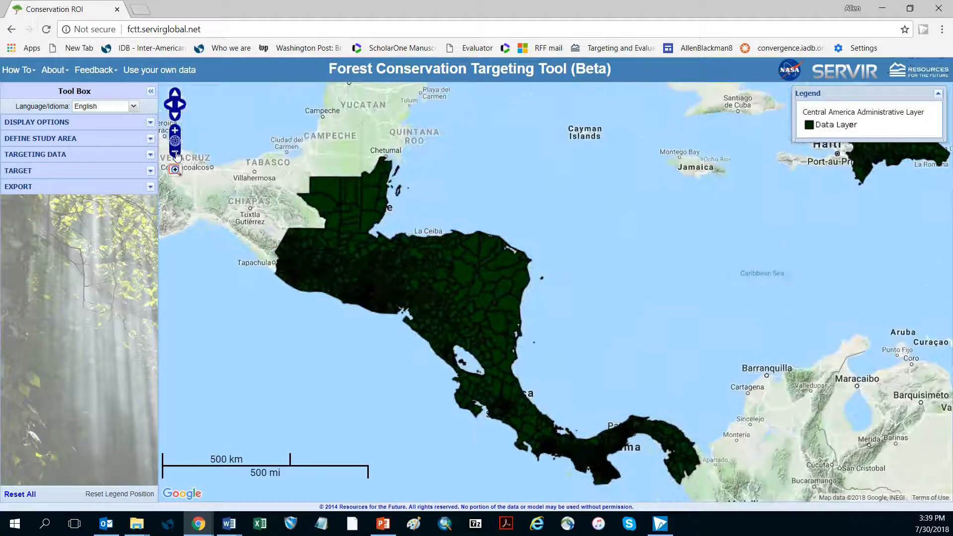
pyautogui.click(175, 154)
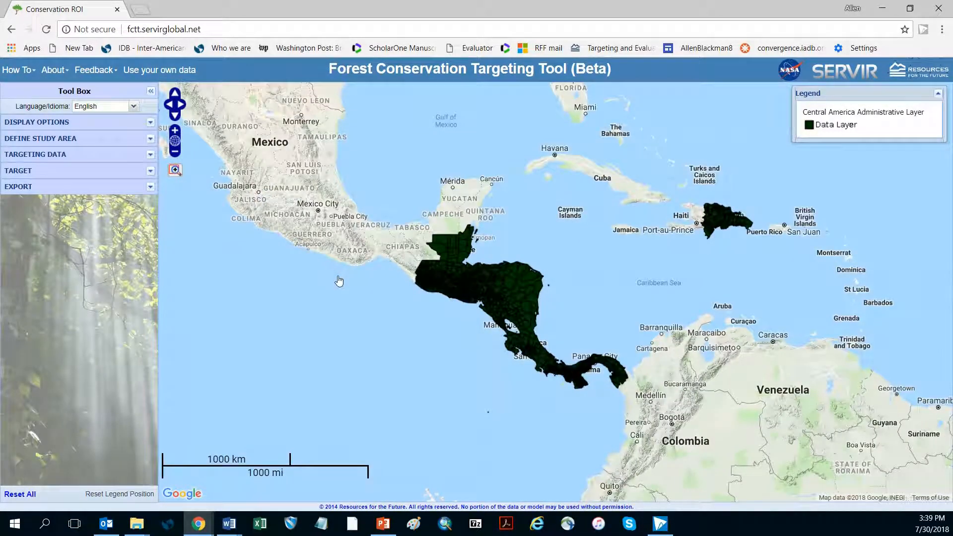
pyautogui.scroll(1, 339, 281)
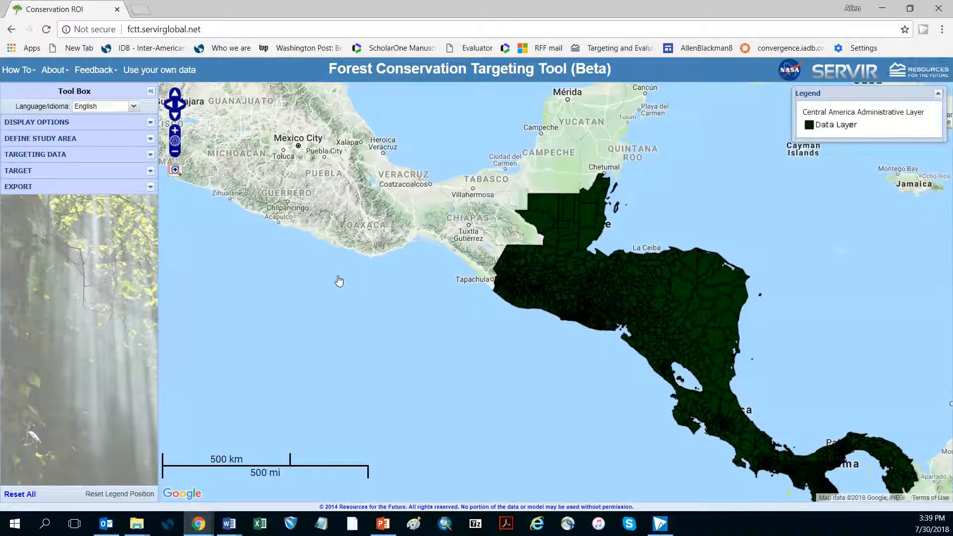
pyautogui.scroll(-1, 339, 282)
pyautogui.moveTo(326, 273); pyautogui.dragTo(265, 236)
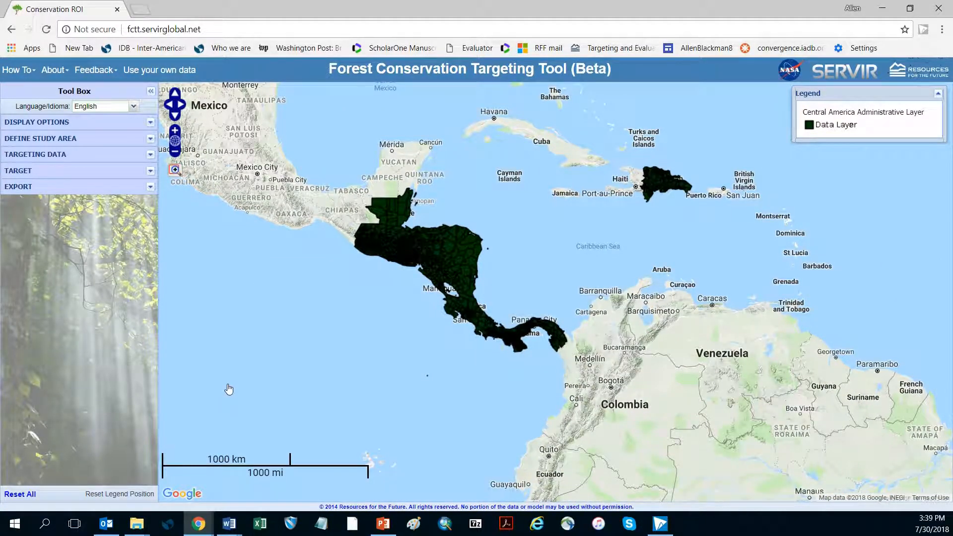
# Reset the whole tool to its default map view and settings.
pyautogui.click(34, 497)
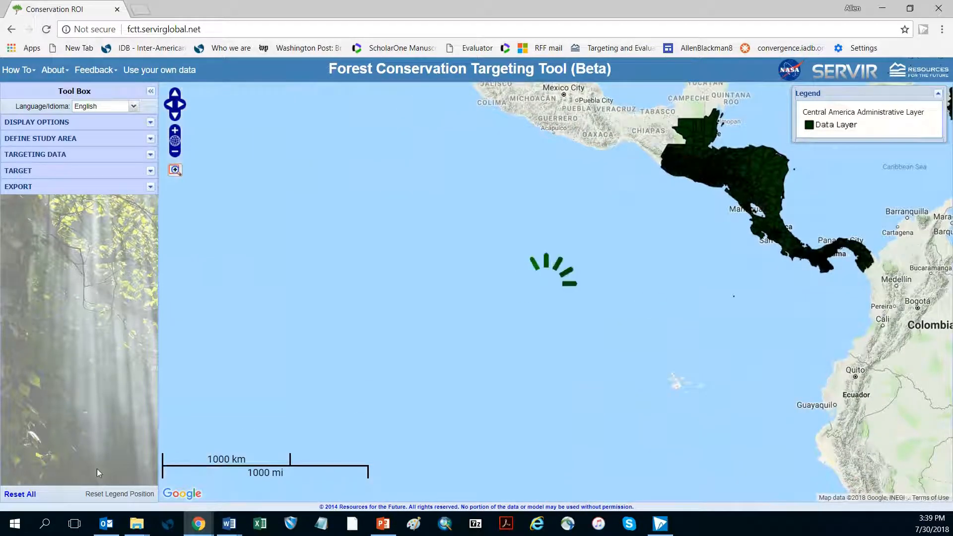
pyautogui.click(14, 497)
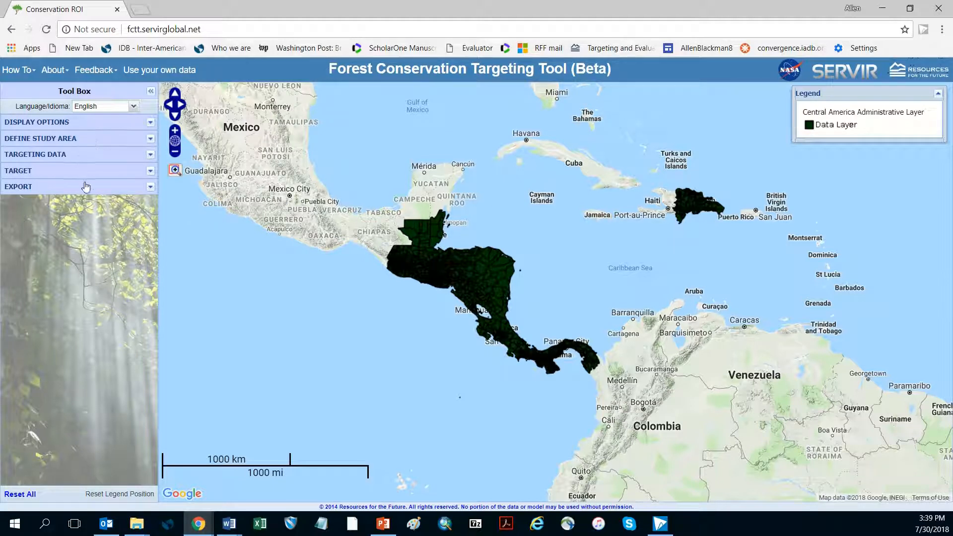
# Open the display options and bring Honduras and Nicaragua into closer view on the map.
pyautogui.click(151, 123)
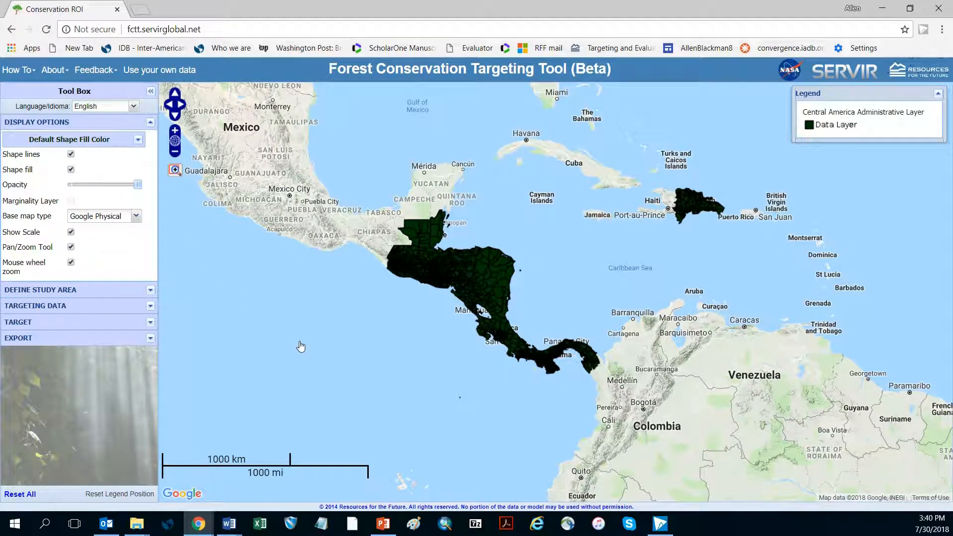
pyautogui.scroll(1, 302, 346)
pyautogui.moveTo(497, 323); pyautogui.dragTo(303, 328)
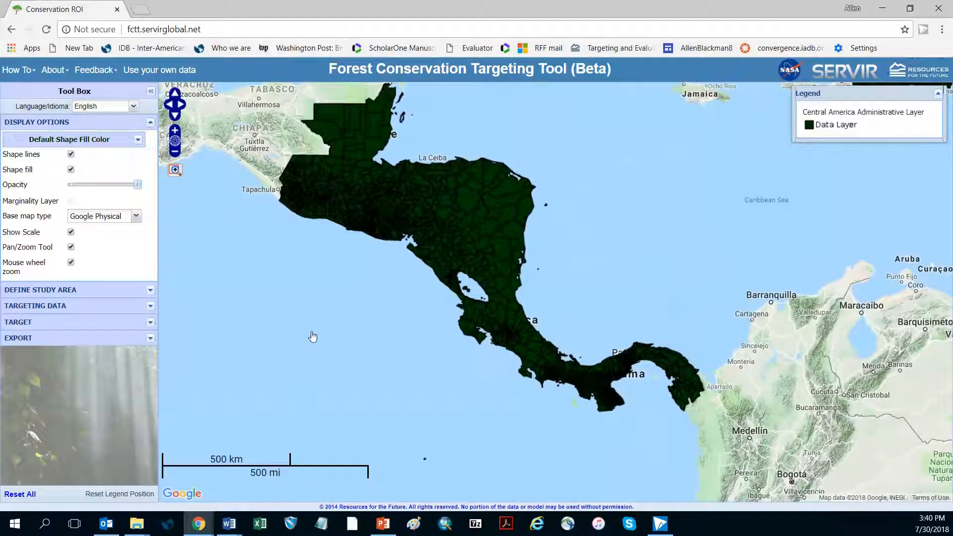
pyautogui.scroll(1, 311, 333)
pyautogui.moveTo(496, 261); pyautogui.dragTo(387, 460)
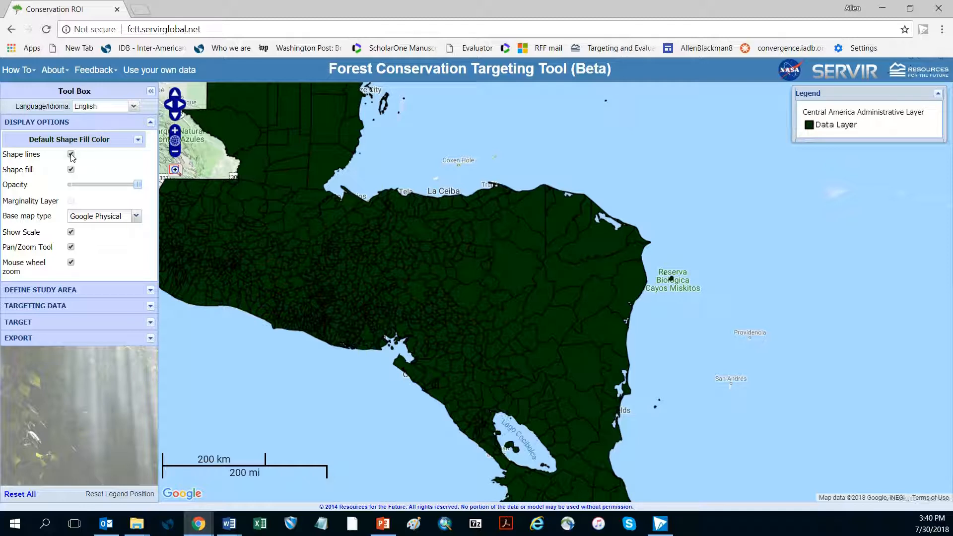
# Turn off the shape lines and shape fill of the data layer, and turn both back on.
pyautogui.click(71, 154)
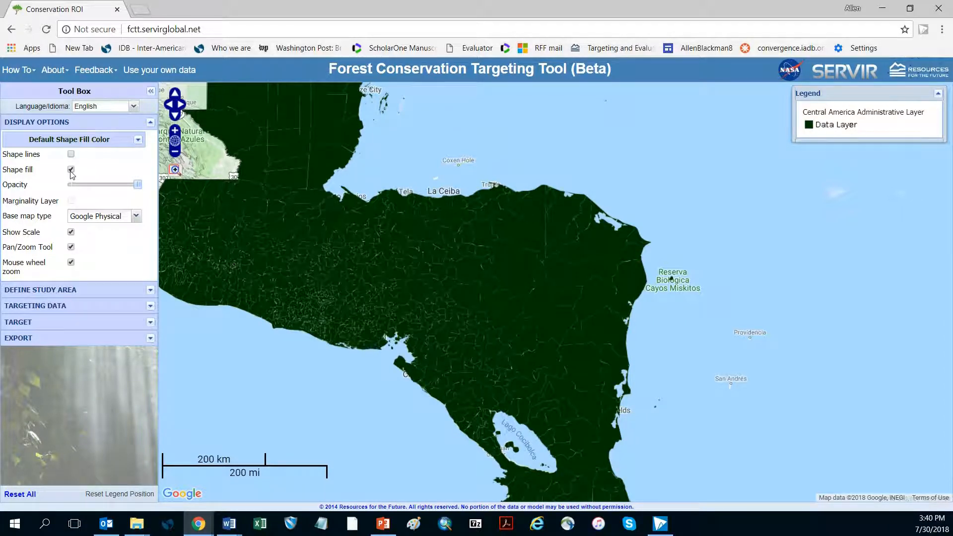
pyautogui.click(71, 169)
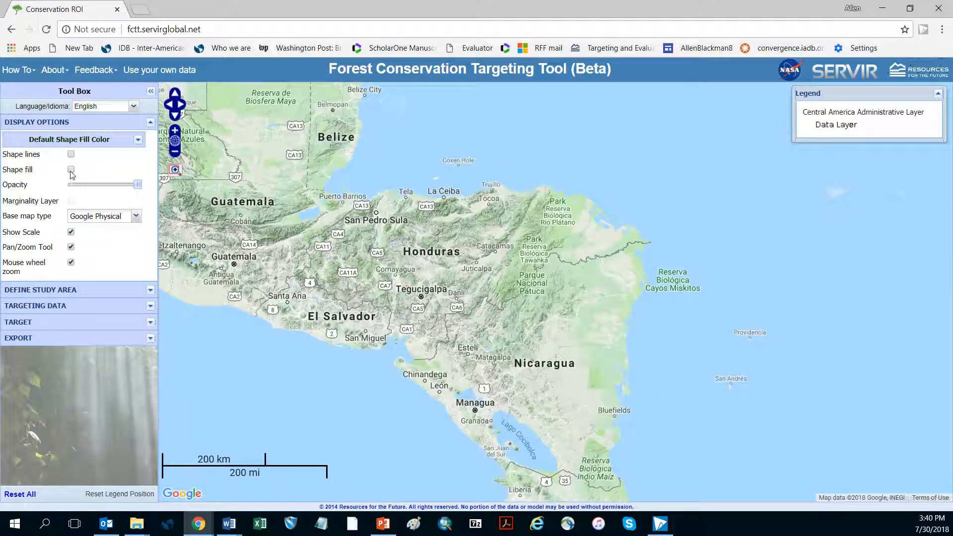
pyautogui.click(71, 155)
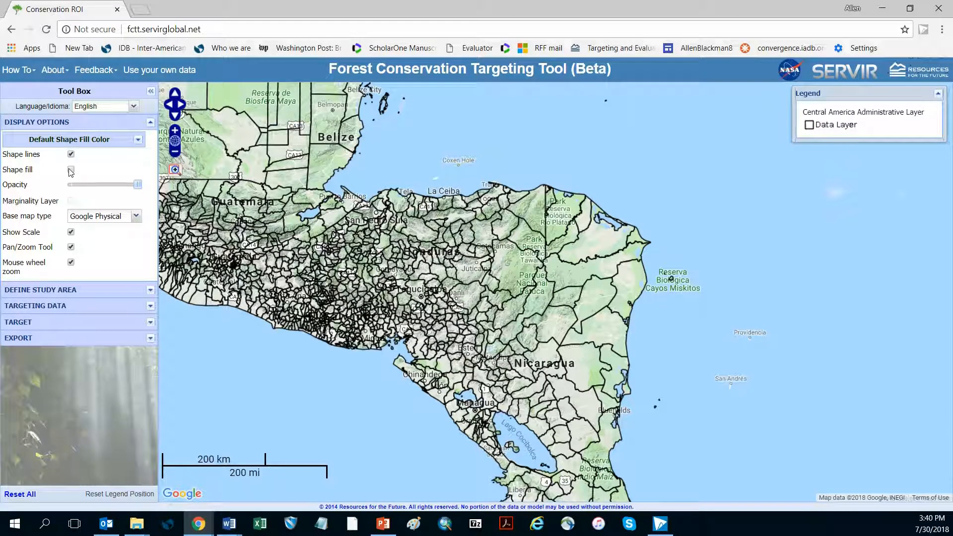
pyautogui.click(71, 170)
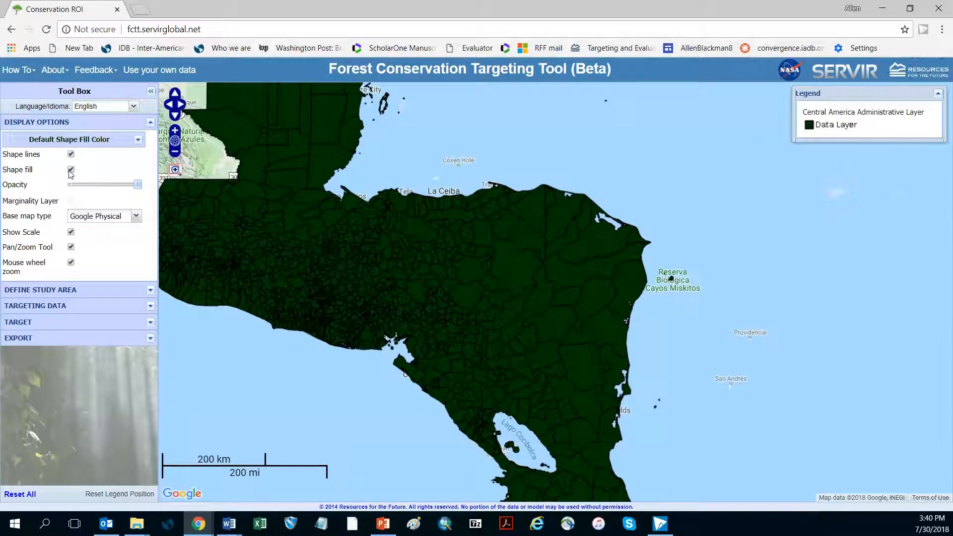
# Look at the default shape fill colors and lower the data layer's opacity to about half.
pyautogui.click(139, 141)
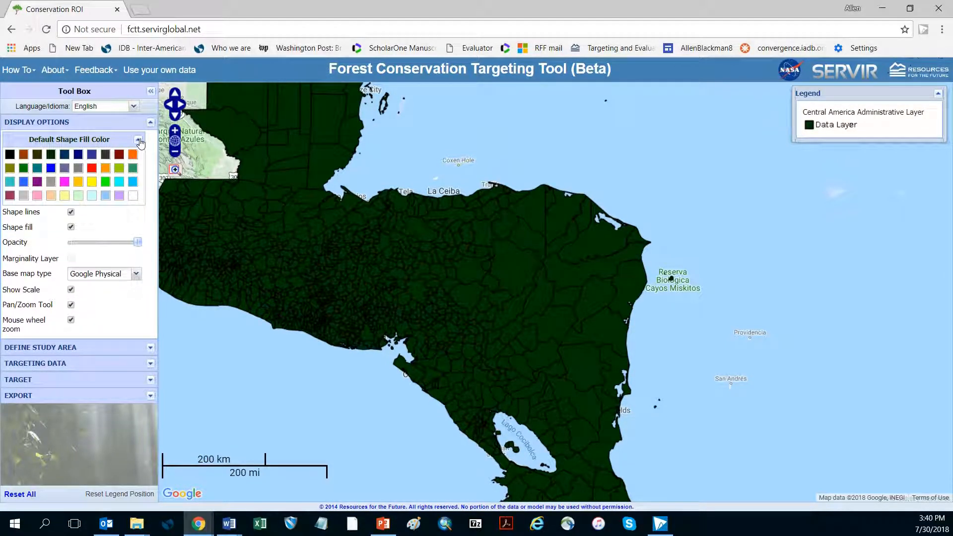
pyautogui.click(139, 141)
pyautogui.moveTo(137, 184)
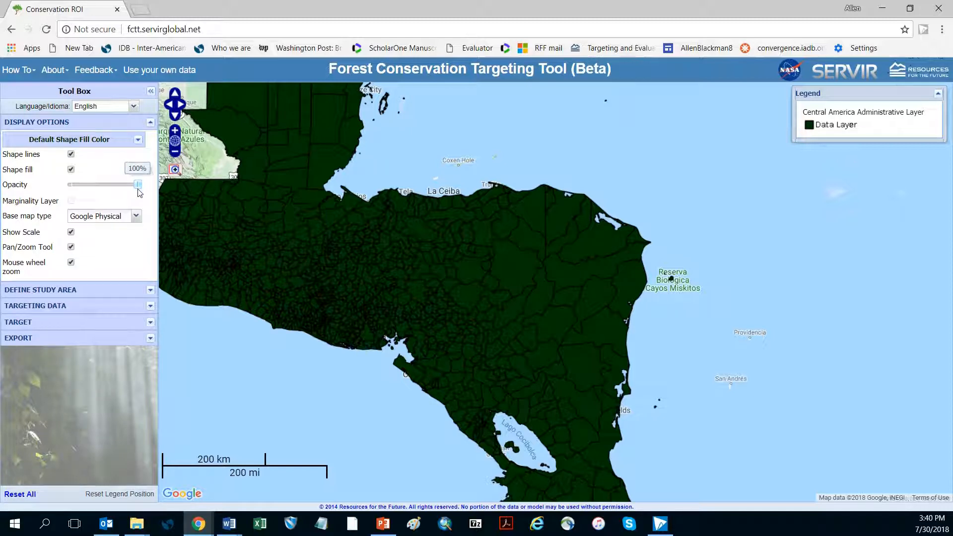
pyautogui.moveTo(137, 185)
pyautogui.mouseDown()
pyautogui.moveTo(89, 187)
pyautogui.moveTo(141, 185)
pyautogui.mouseUp()
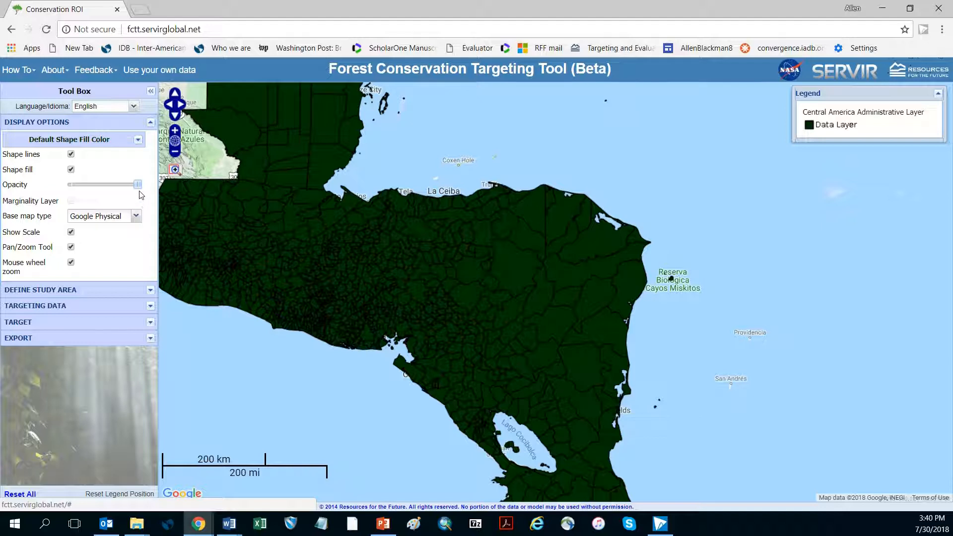
pyautogui.moveTo(140, 186)
pyautogui.moveTo(140, 186); pyautogui.dragTo(106, 191)
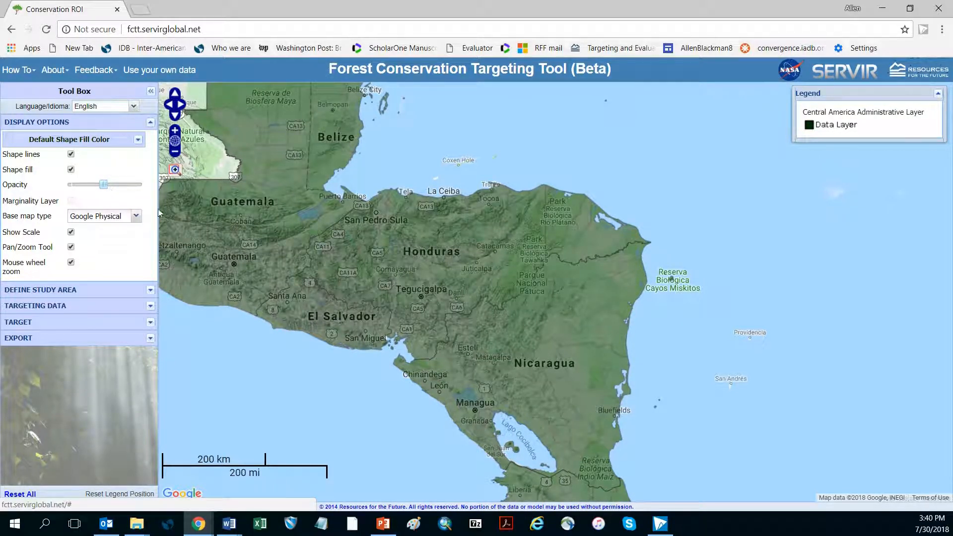
pyautogui.scroll(1, 290, 350)
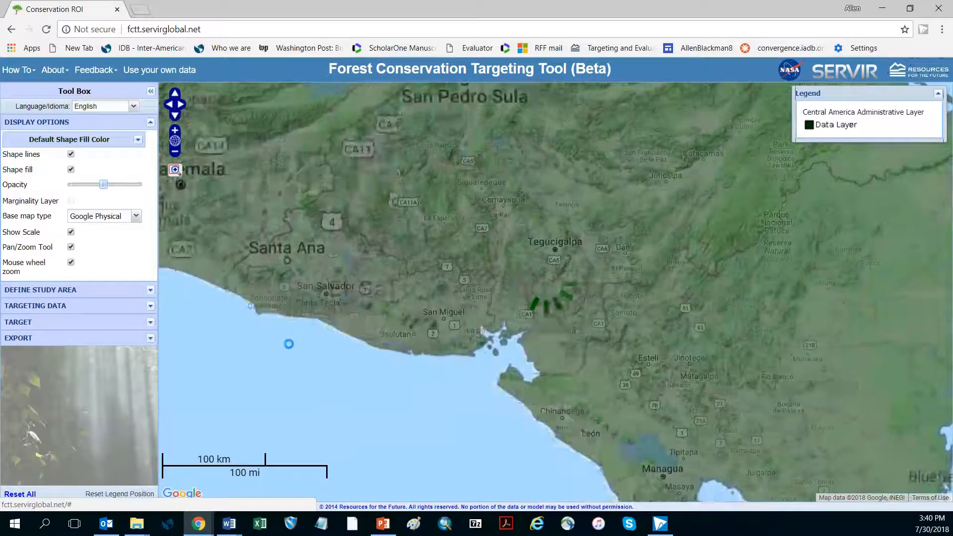
# Zoom the map in and back out to all of Central America, and look through the available base map types.
pyautogui.scroll(1, 290, 349)
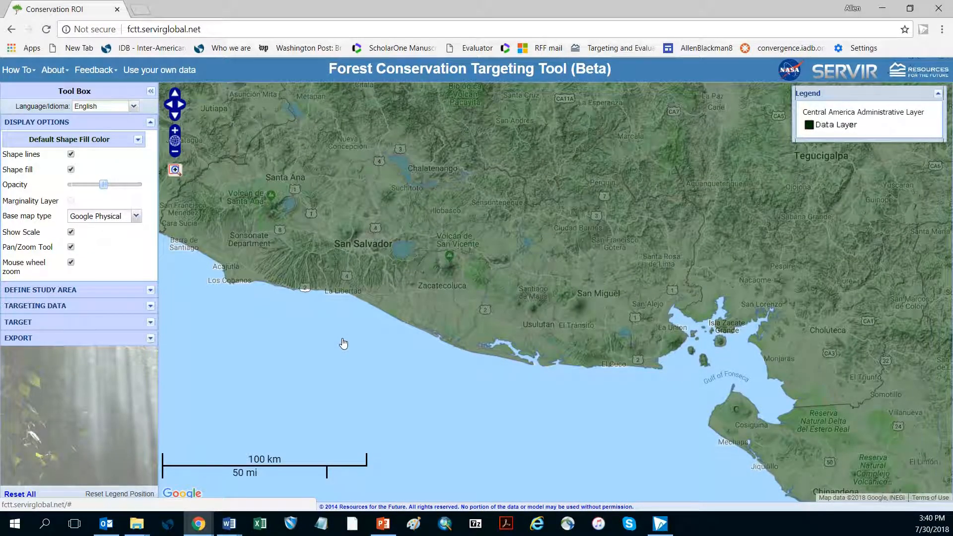
pyautogui.scroll(-1, 342, 341)
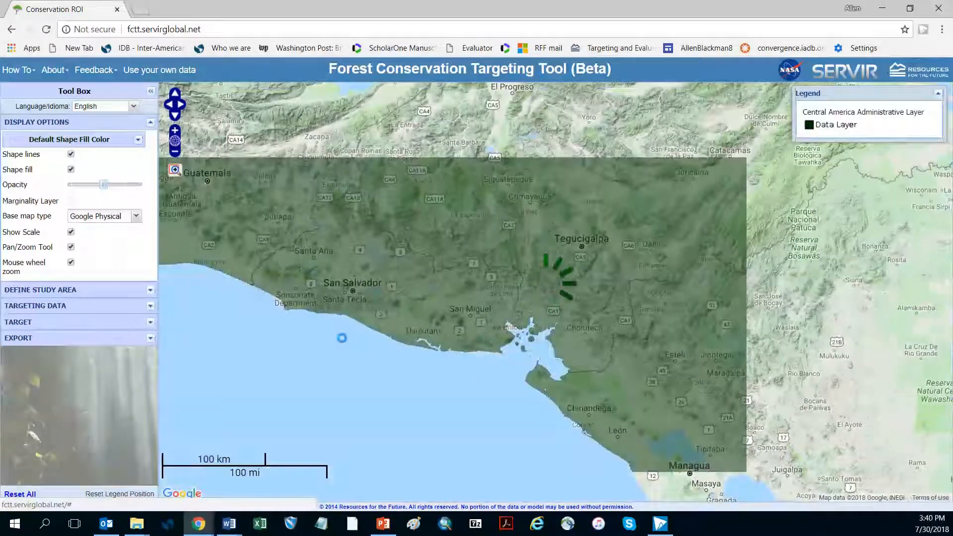
pyautogui.scroll(-1, 343, 341)
pyautogui.scroll(-1, 343, 341)
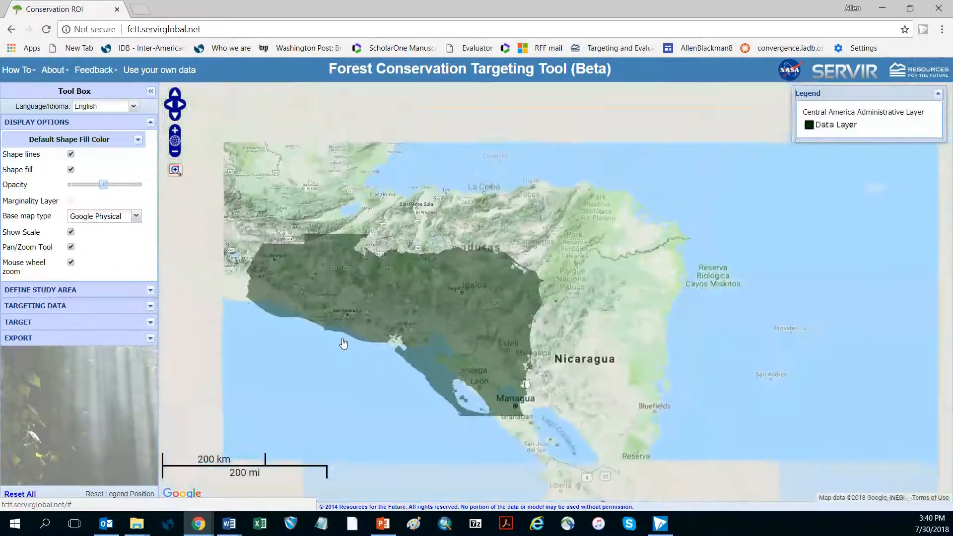
pyautogui.click(135, 217)
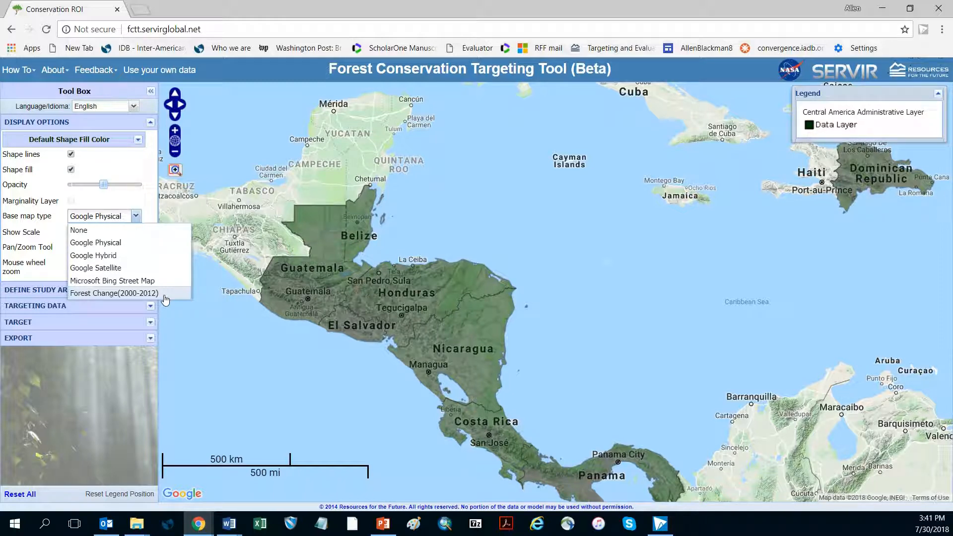
pyautogui.click(149, 202)
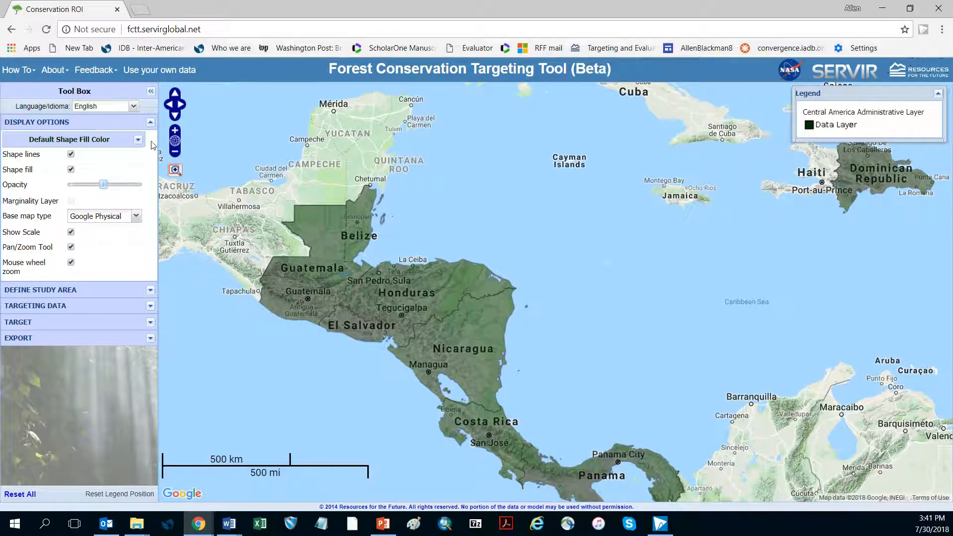
# Open the study area settings in place of the display options and choose the Central America Administrative dataset.
pyautogui.click(151, 123)
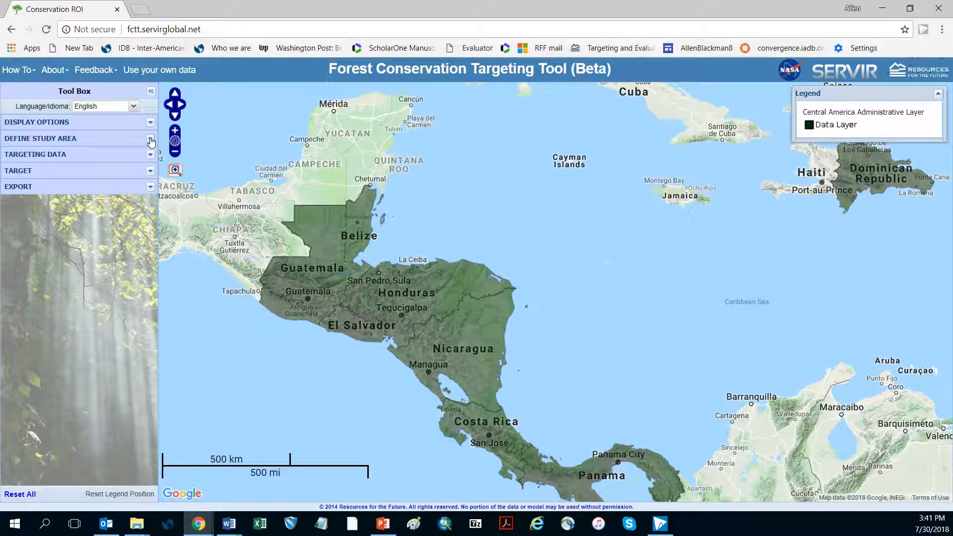
pyautogui.click(151, 139)
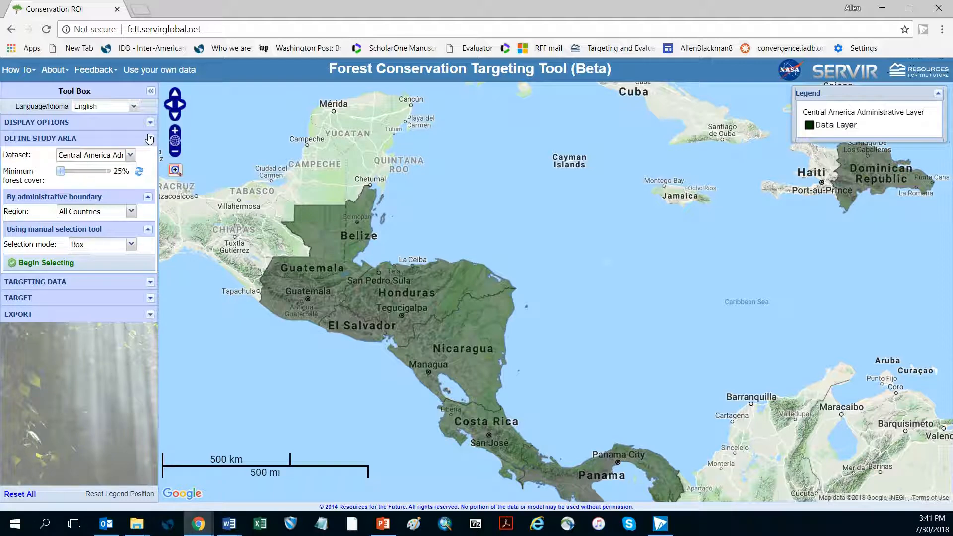
pyautogui.moveTo(645, 235); pyautogui.dragTo(584, 180)
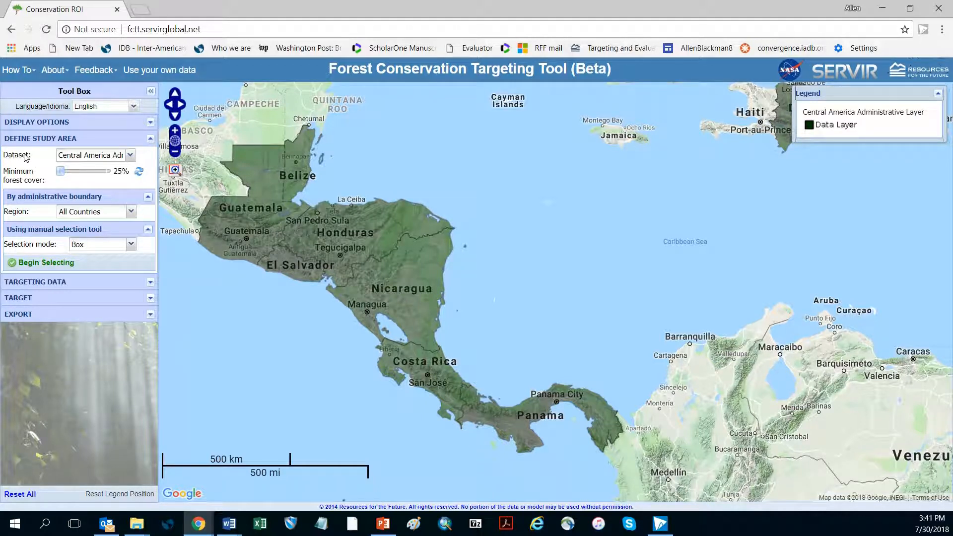
pyautogui.click(130, 156)
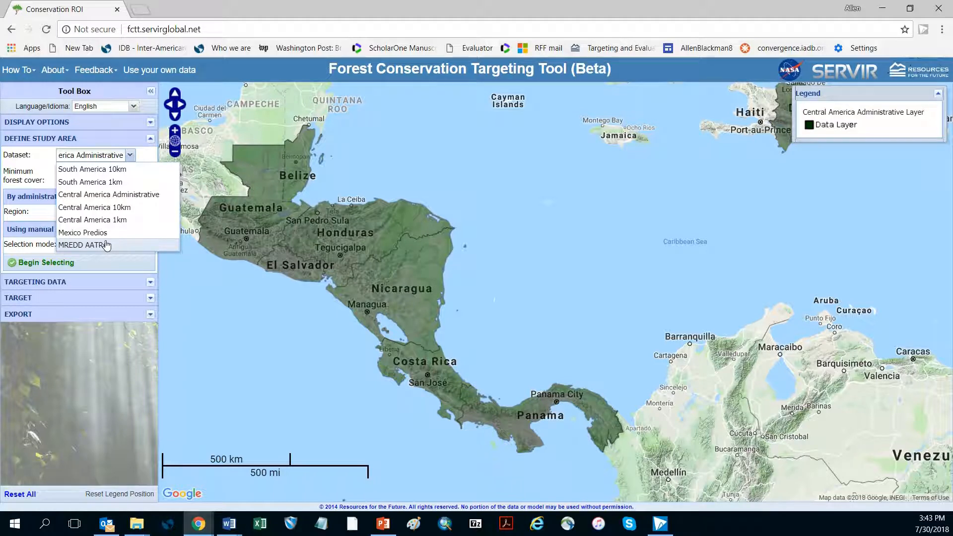
pyautogui.click(107, 194)
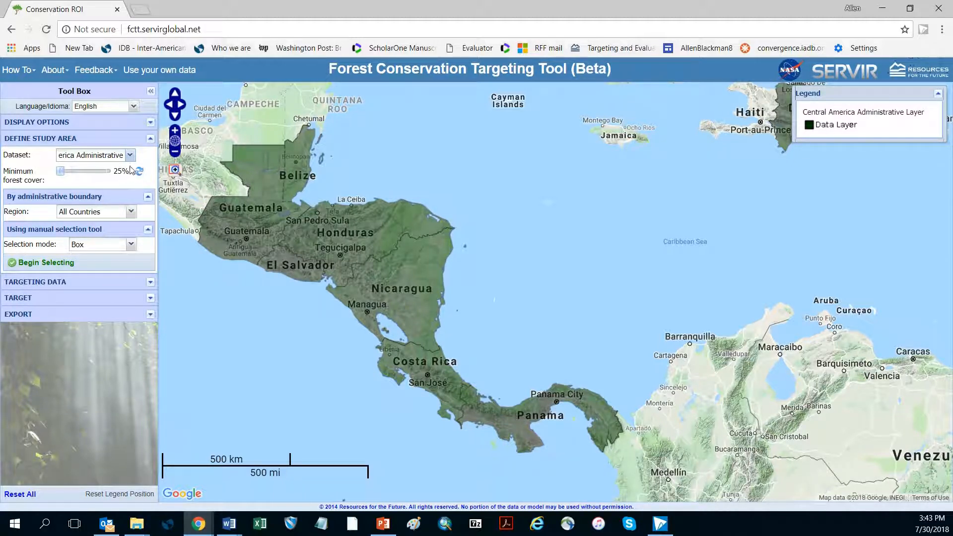
pyautogui.click(130, 155)
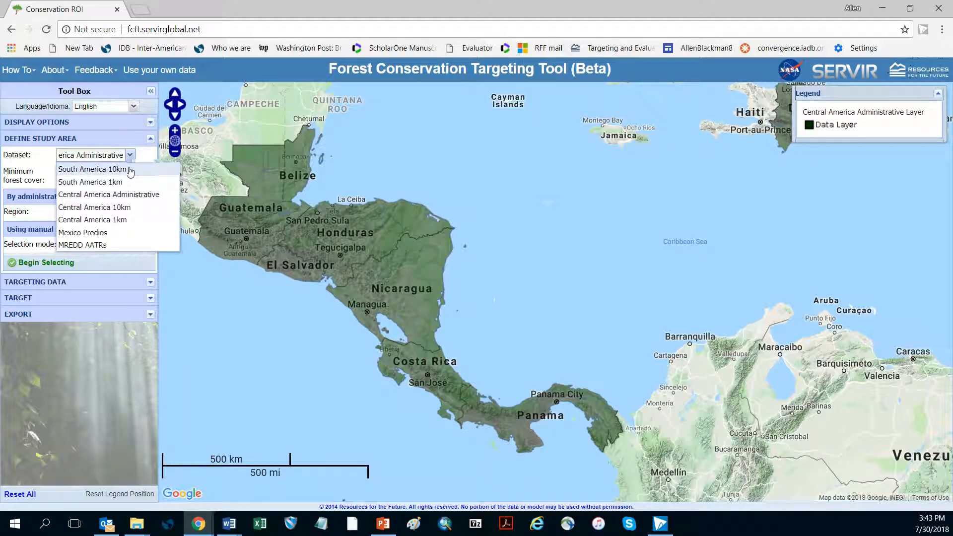
pyautogui.click(116, 194)
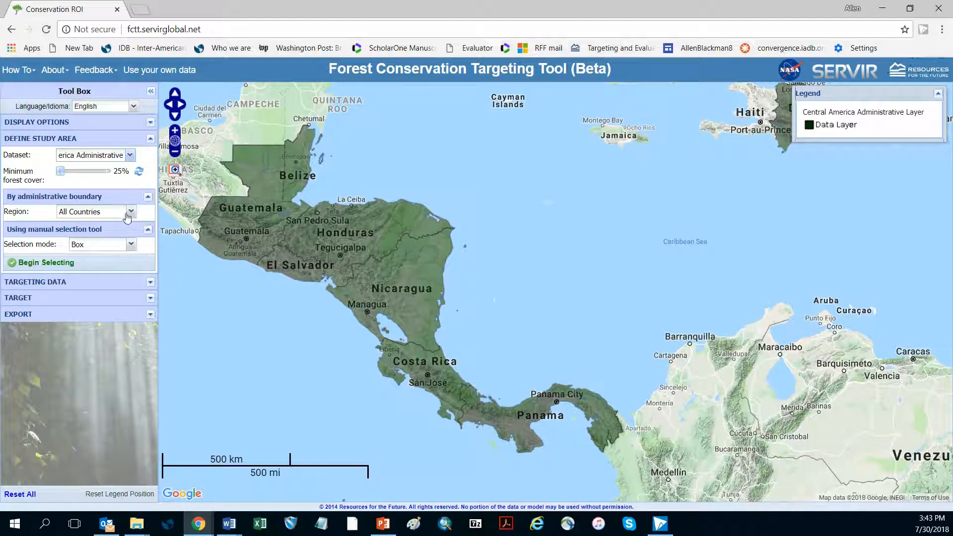
# Limit the study area by administrative boundary to El Salvador.
pyautogui.click(131, 212)
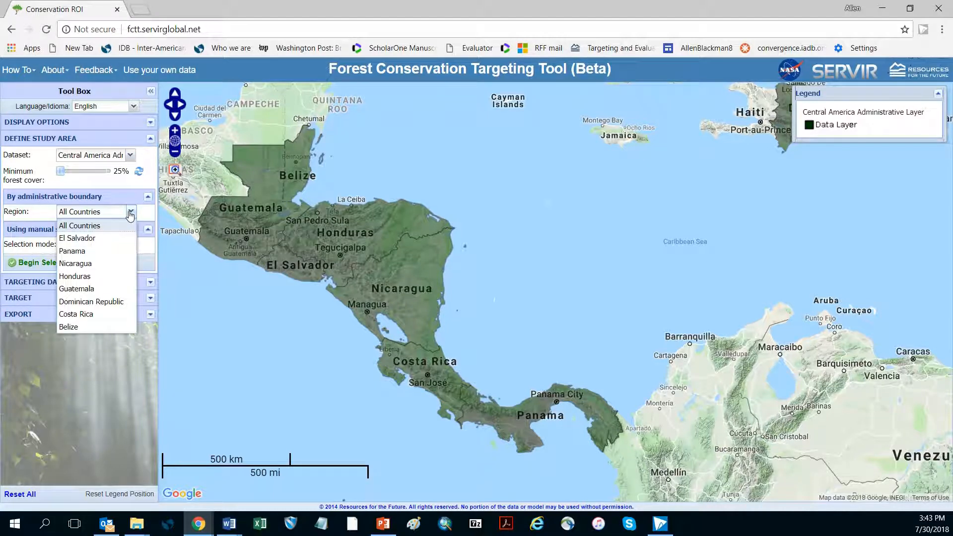
pyautogui.click(110, 239)
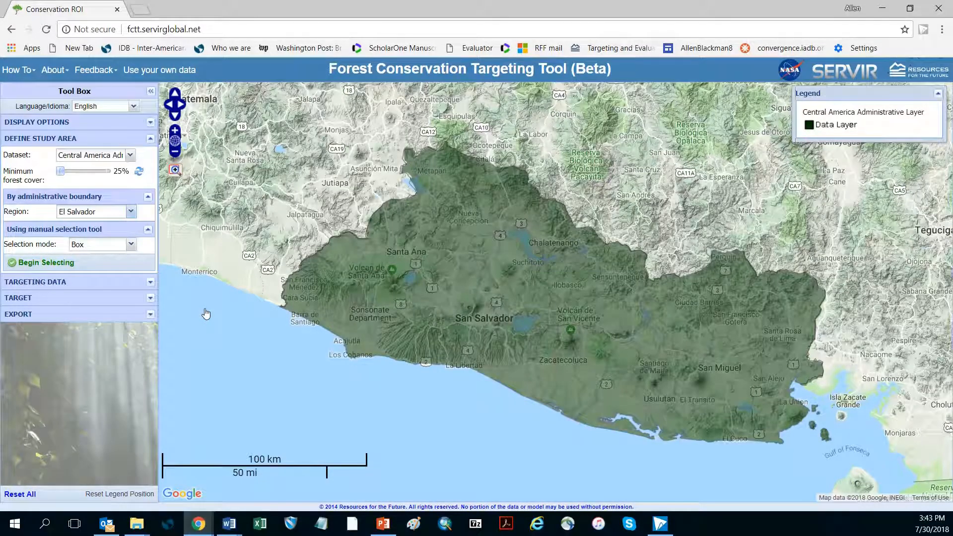
pyautogui.moveTo(217, 321); pyautogui.dragTo(171, 303)
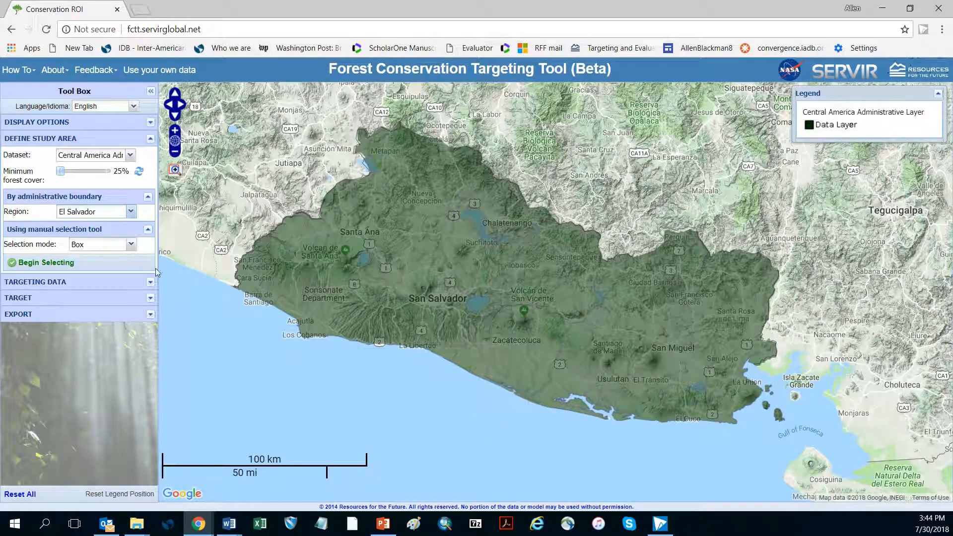
# Draw and submit a polygon selection around the western part of El Salvador, and clear that selection.
pyautogui.click(132, 246)
pyautogui.click(116, 256)
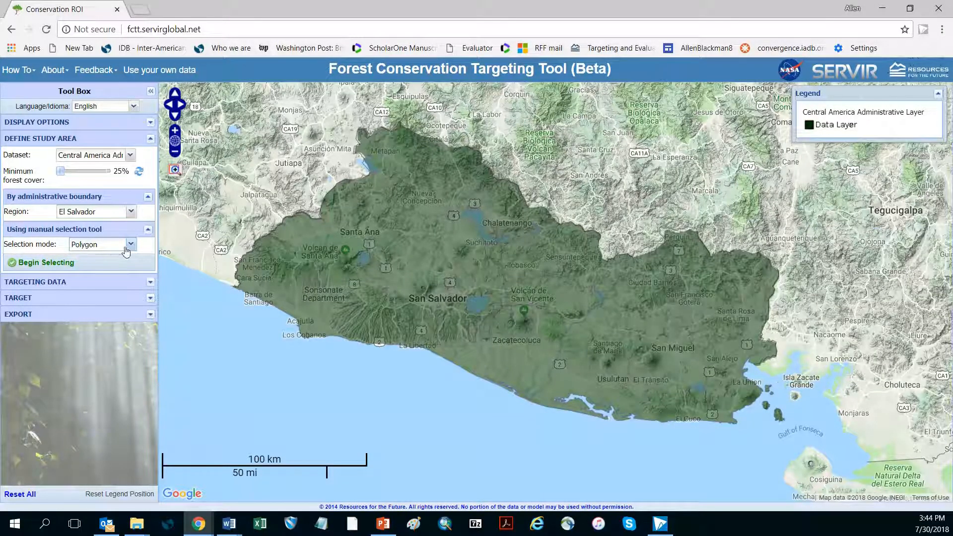
pyautogui.click(51, 263)
pyautogui.click(248, 327)
pyautogui.click(269, 243)
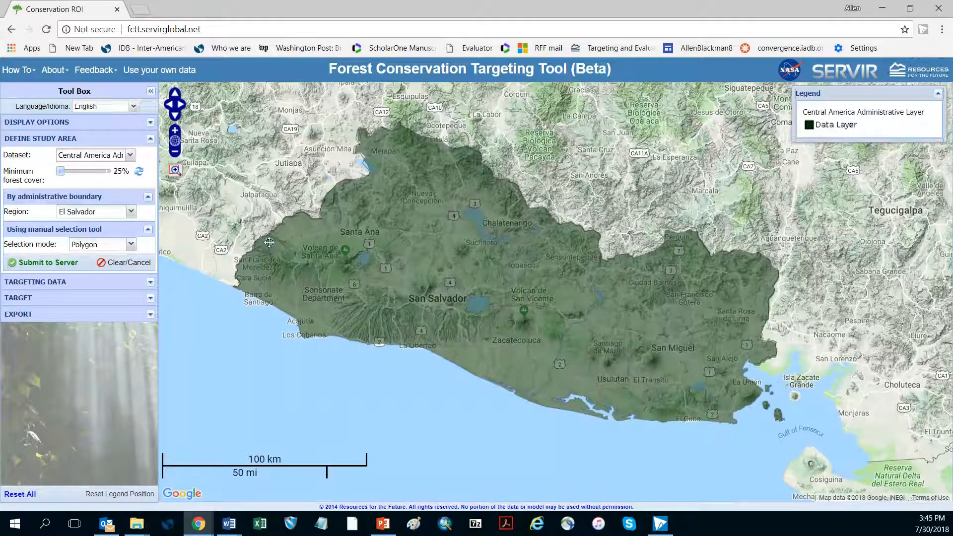
pyautogui.click(363, 133)
pyautogui.click(479, 155)
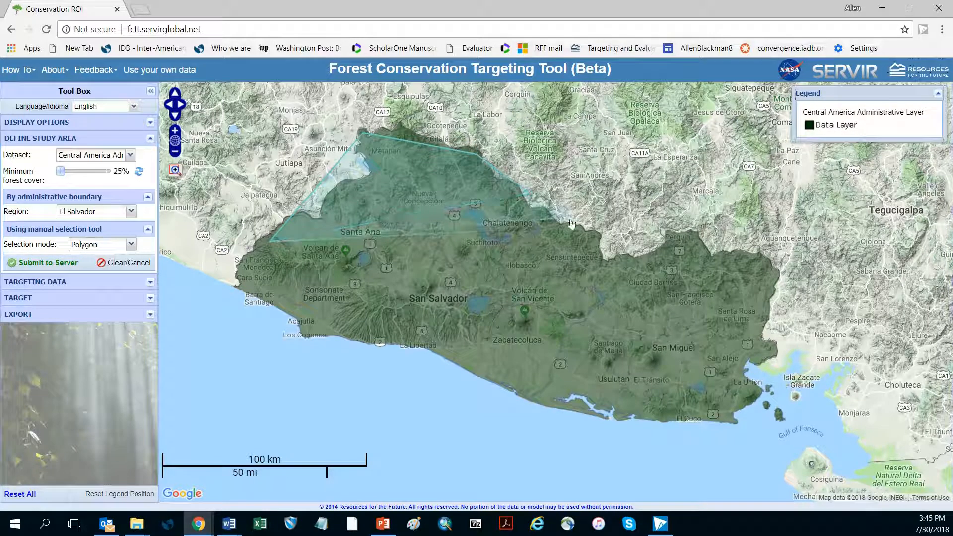
pyautogui.click(594, 237)
pyautogui.click(490, 377)
pyautogui.click(323, 332)
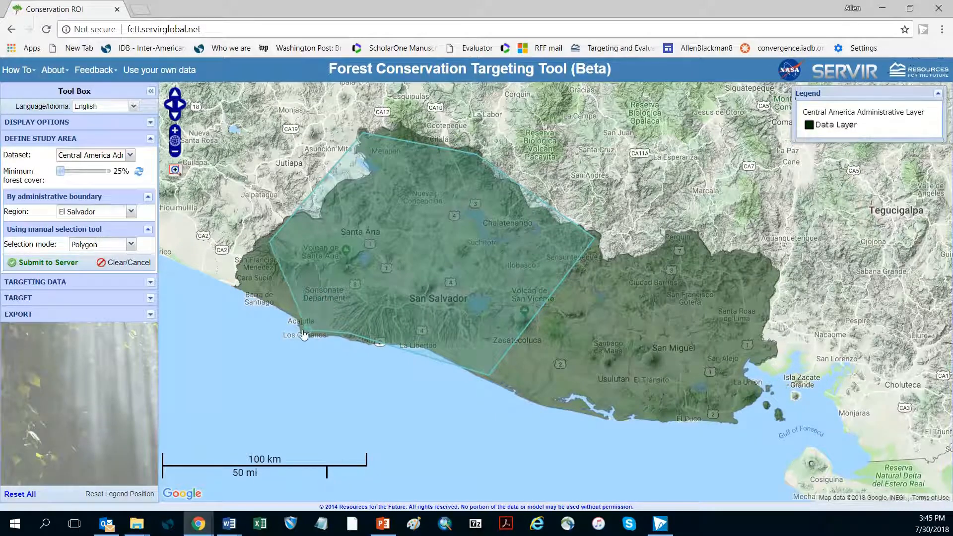
pyautogui.doubleClick(243, 277)
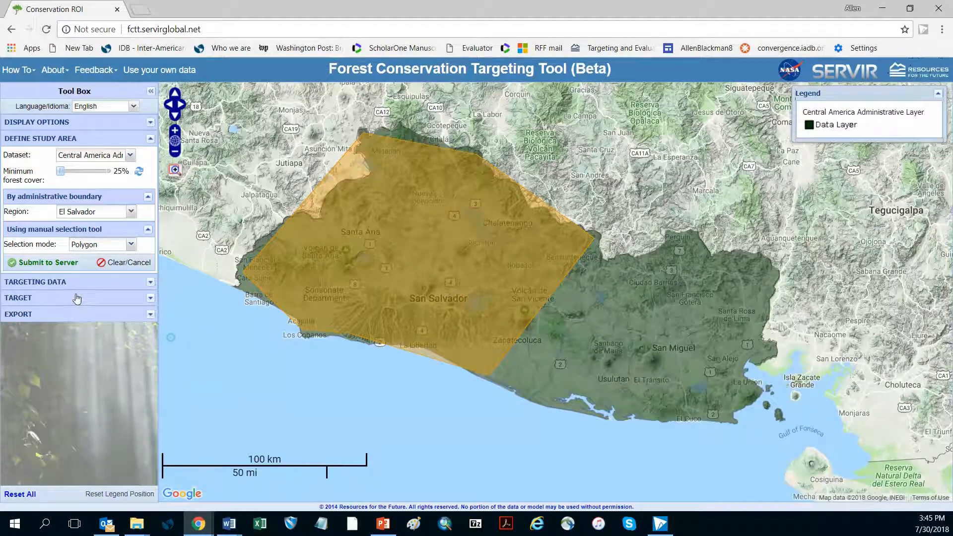
pyautogui.click(41, 268)
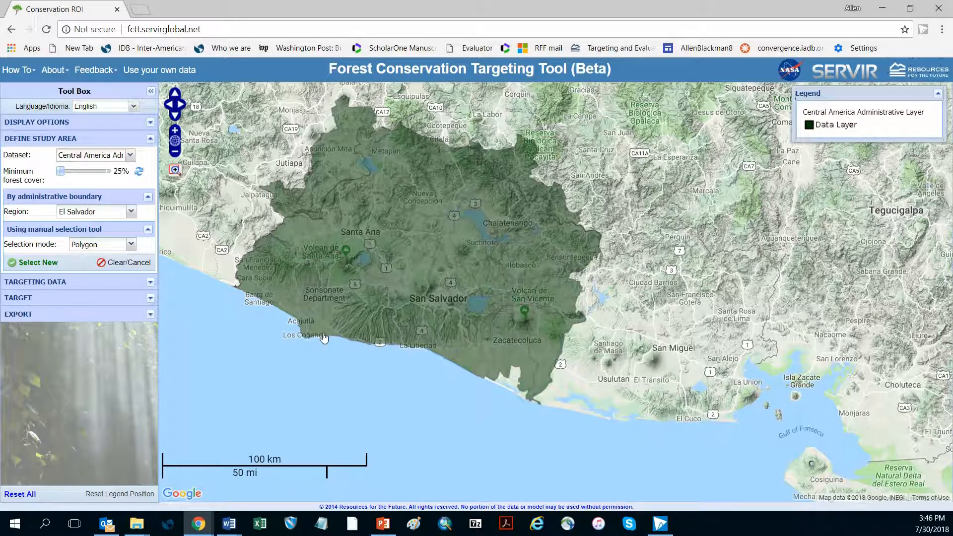
pyautogui.click(112, 264)
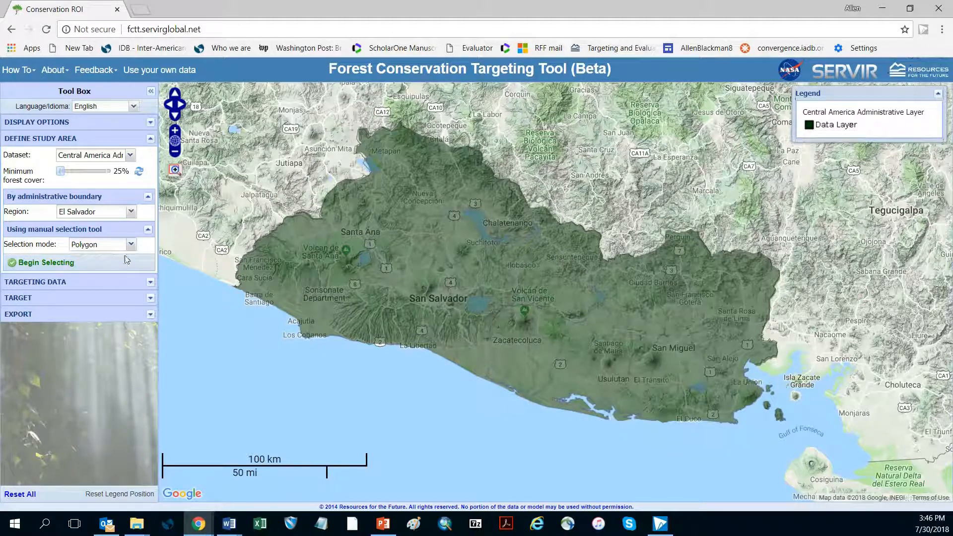
# Set the manual selection mode to Box and draw a selection box from west of Santa Ana to near Zacatecoluca.
pyautogui.click(132, 244)
pyautogui.click(100, 271)
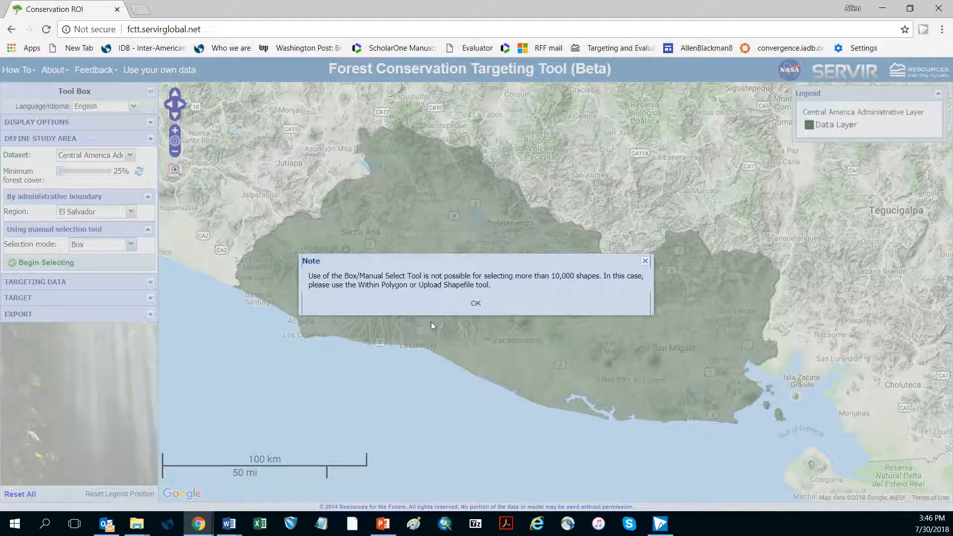
pyautogui.click(475, 305)
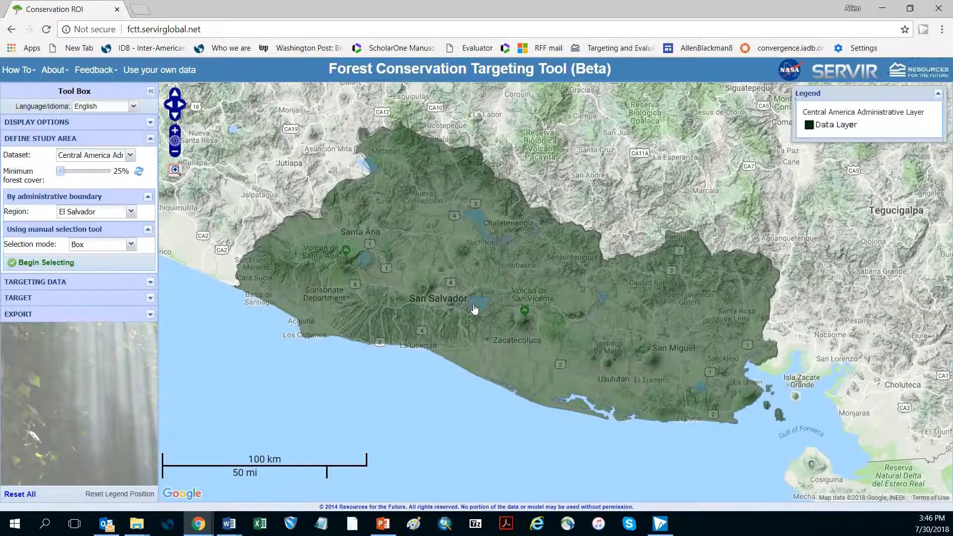
pyautogui.click(42, 263)
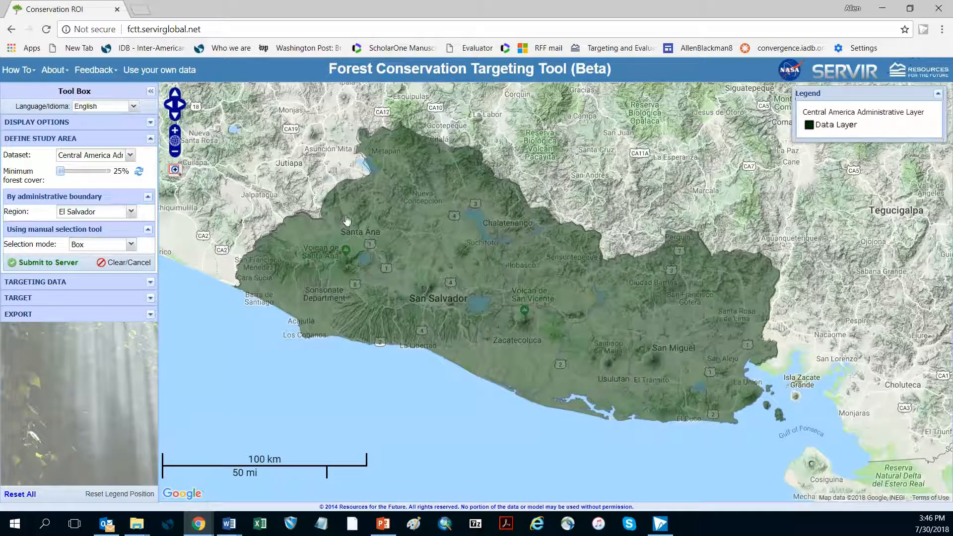
pyautogui.moveTo(337, 200); pyautogui.dragTo(507, 336)
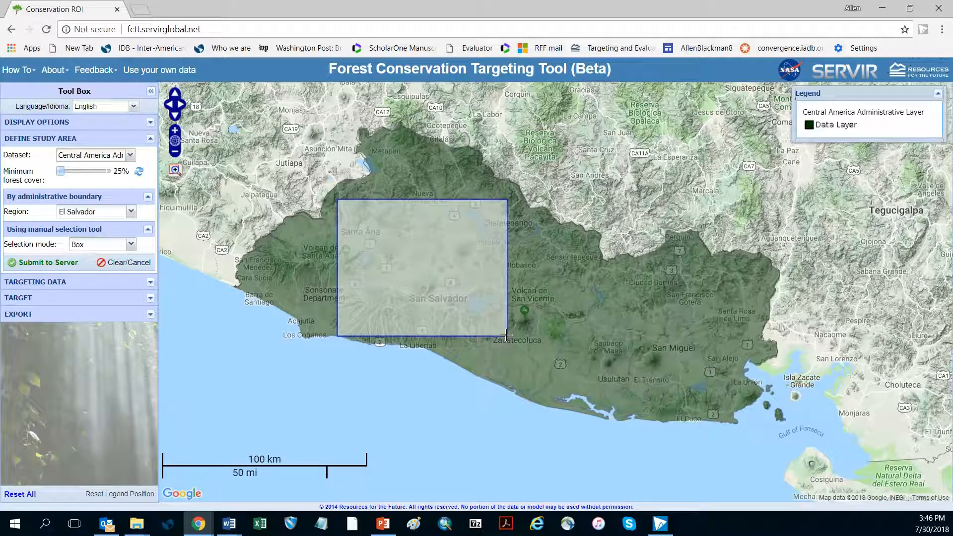
pyautogui.moveTo(506, 335); pyautogui.dragTo(506, 335)
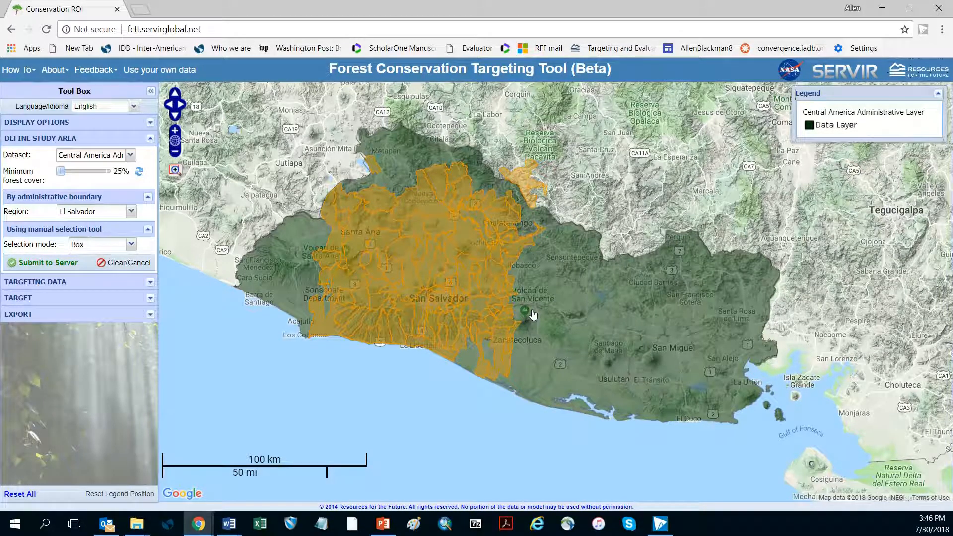
# Deselect shapes just north of San Salvador, add one shape near Volcán de San Vicente, and submit the adjusted selection to the server.
pyautogui.click(414, 283)
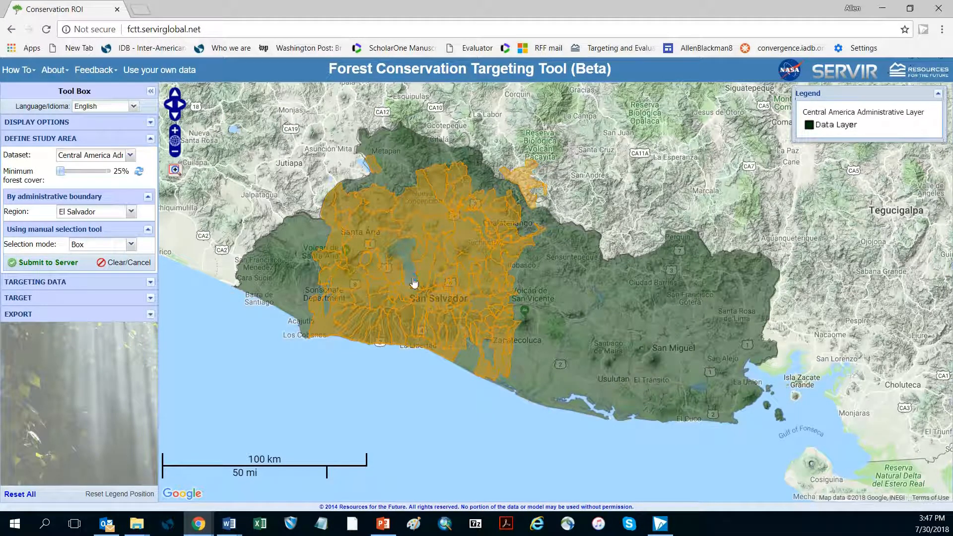
pyautogui.click(422, 273)
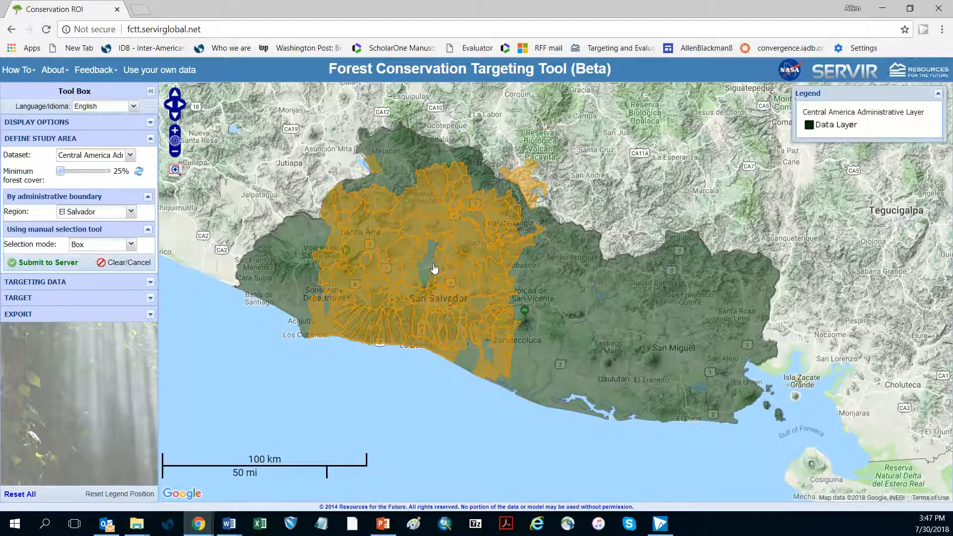
pyautogui.click(436, 272)
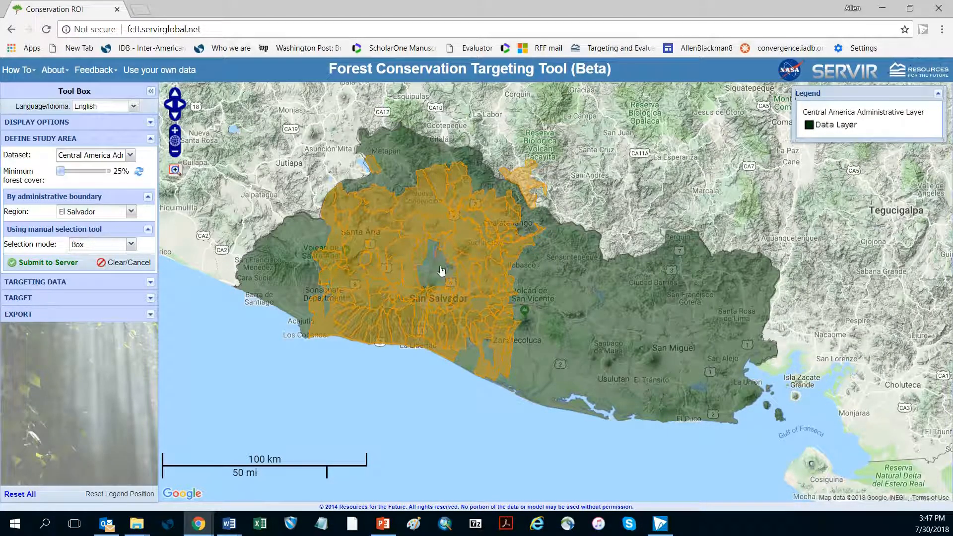
pyautogui.click(548, 290)
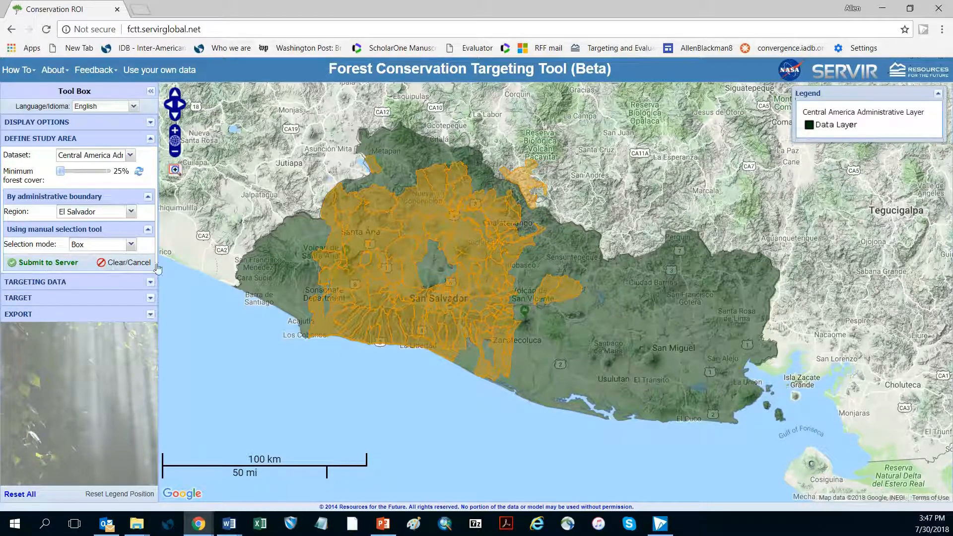
pyautogui.click(33, 264)
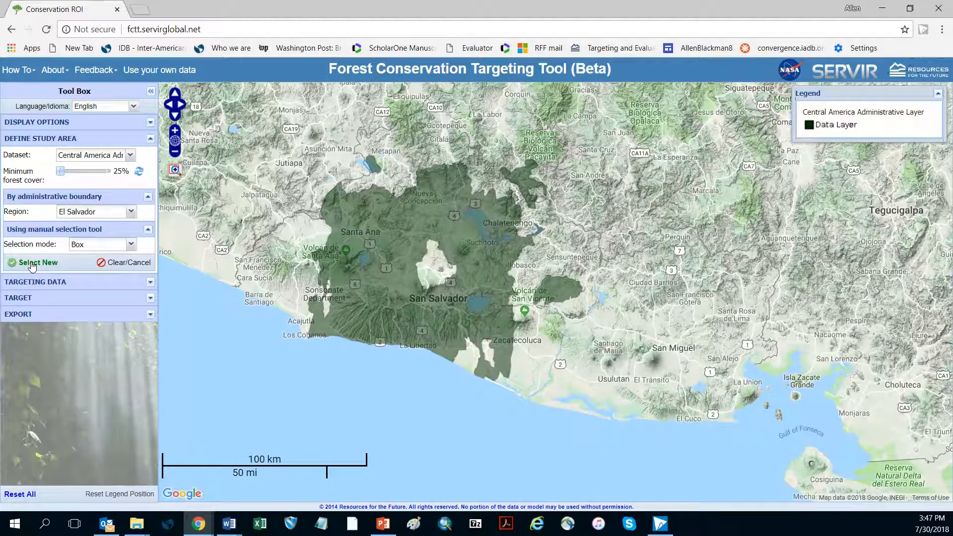
# Clear the submitted box selection and open the targeting data settings in place of the study area settings.
pyautogui.click(116, 263)
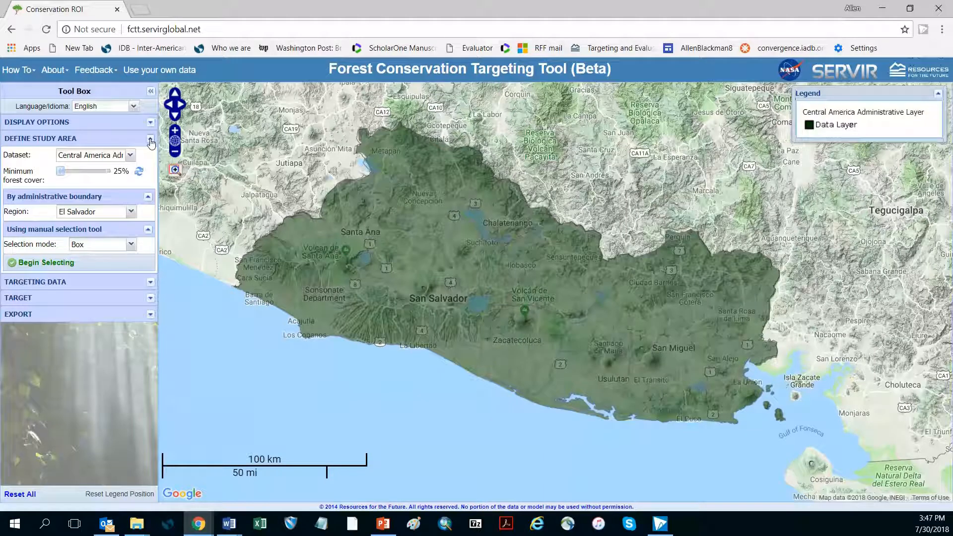
pyautogui.click(151, 142)
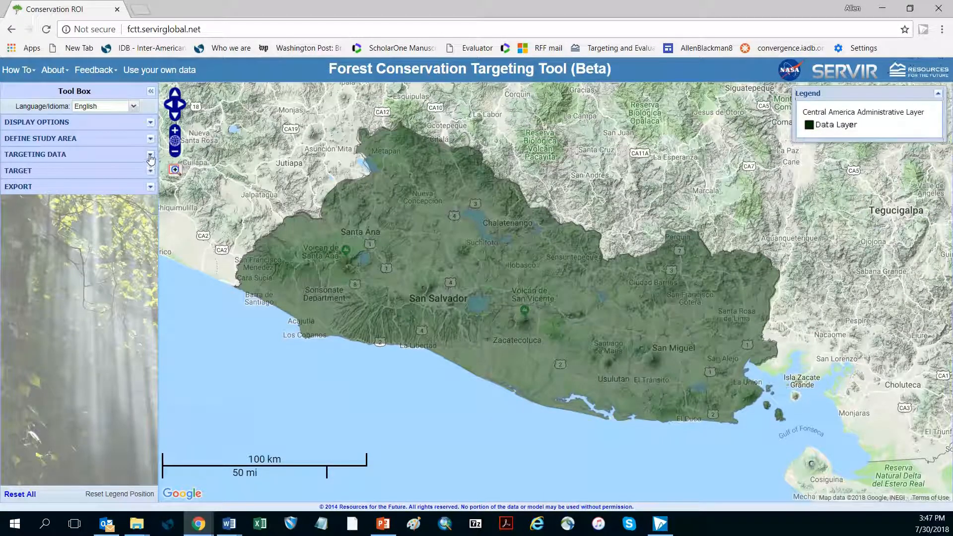
pyautogui.click(151, 155)
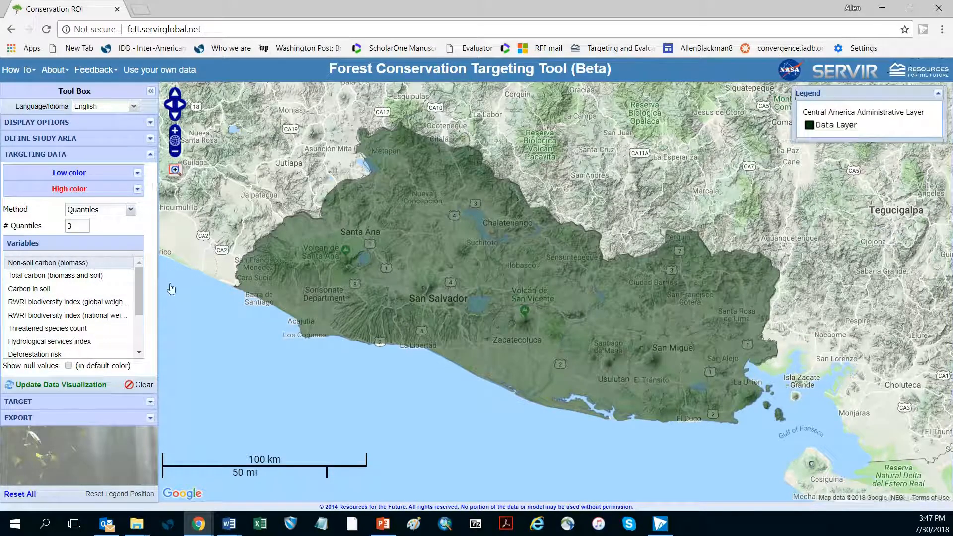
# Return to the study area settings, set the minimum forest cover to 74%, and refresh the study area.
pyautogui.click(151, 157)
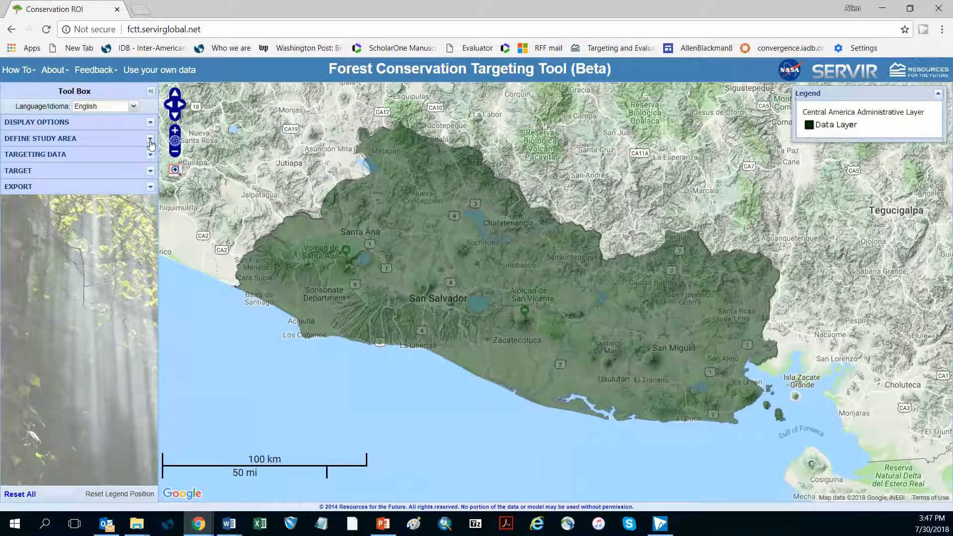
pyautogui.click(151, 141)
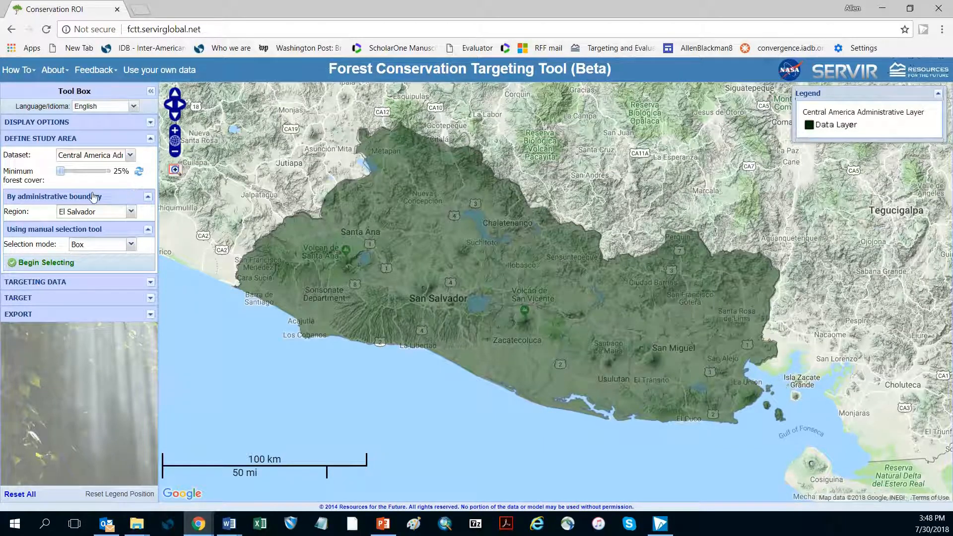
pyautogui.moveTo(60, 171); pyautogui.dragTo(90, 174)
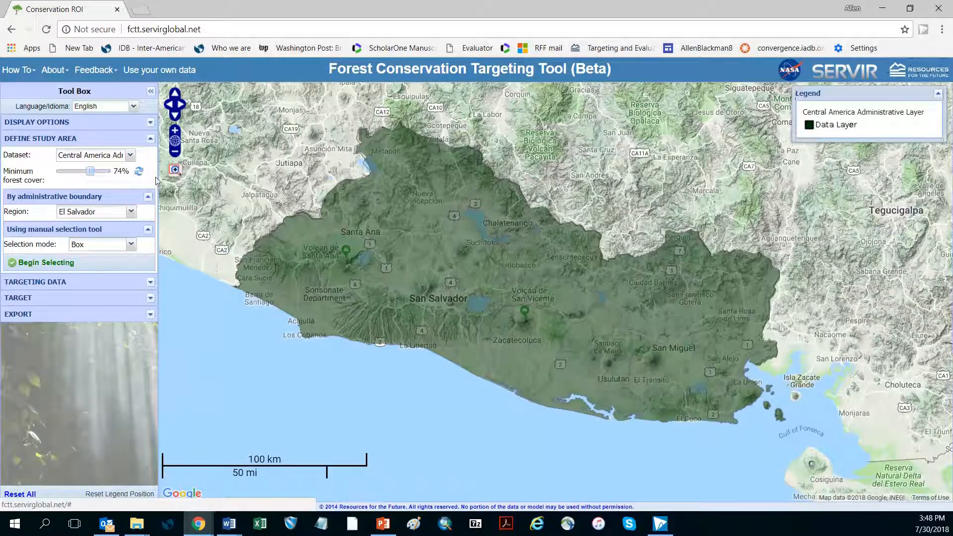
pyautogui.click(140, 172)
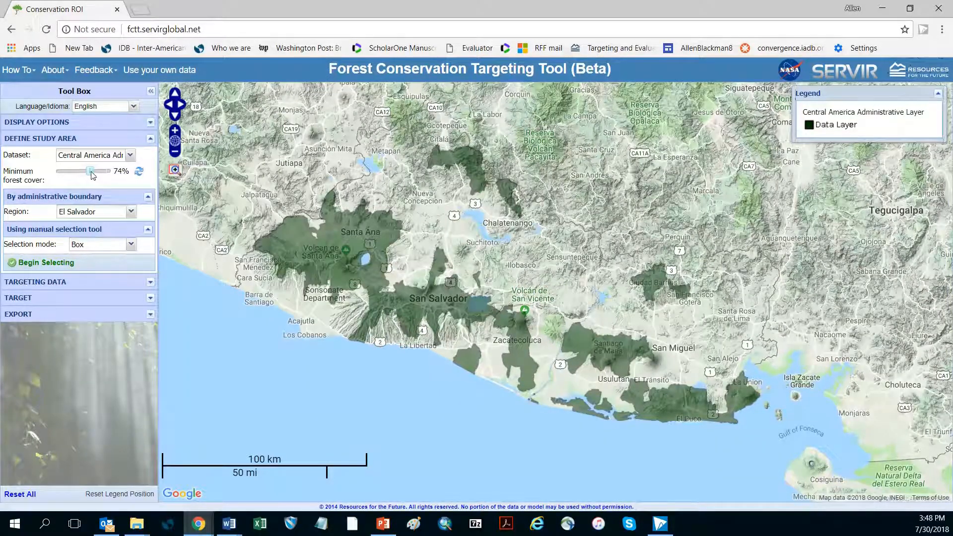
# Set the minimum forest cover back to 25%, refresh the study area, and close its settings.
pyautogui.moveTo(92, 172); pyautogui.dragTo(54, 180)
pyautogui.click(139, 173)
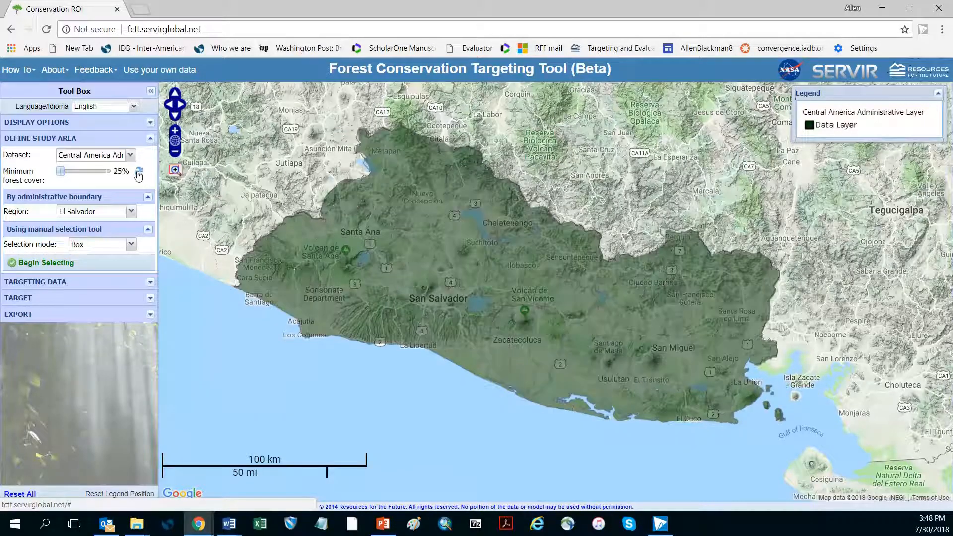
pyautogui.click(151, 139)
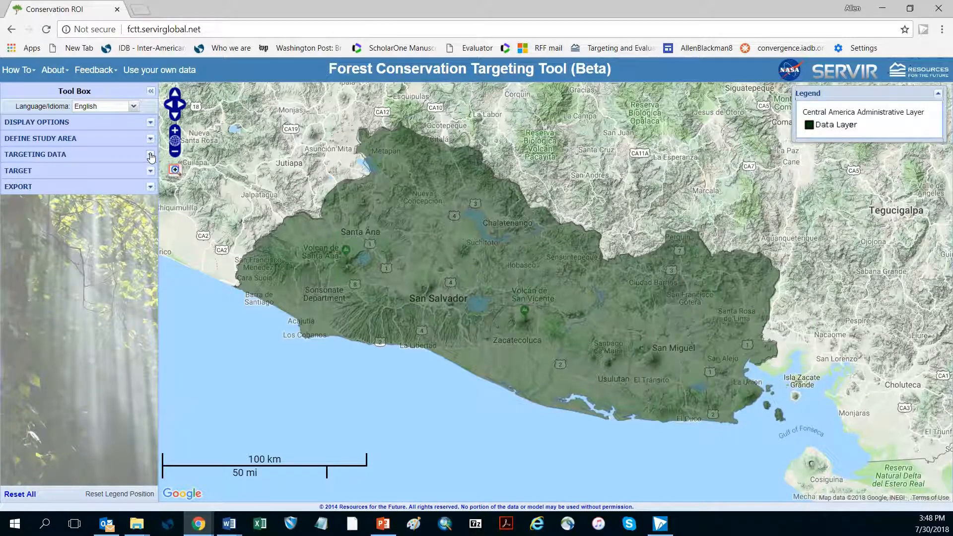
# Open the targeting data settings and raise the shape opacity in the display options to its maximum.
pyautogui.click(150, 154)
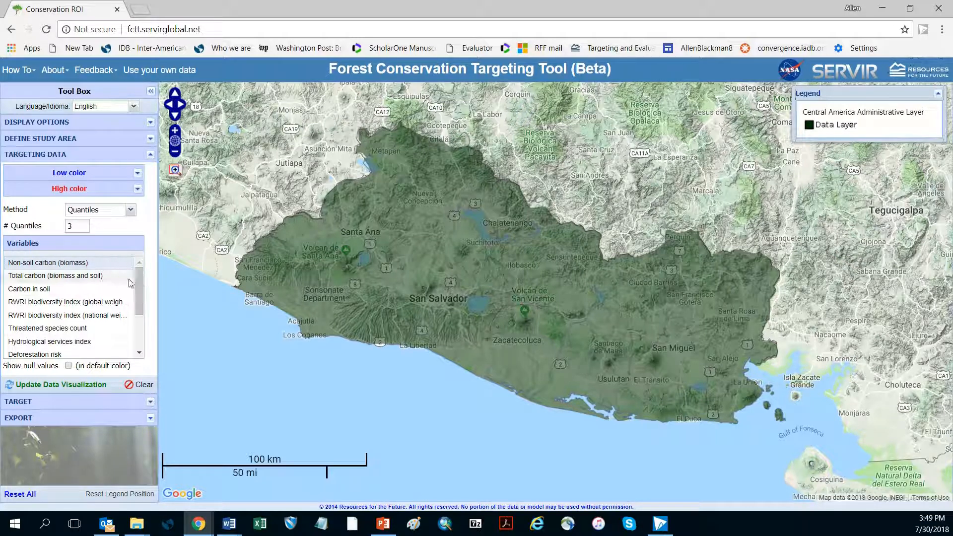
pyautogui.click(150, 122)
pyautogui.moveTo(103, 185); pyautogui.dragTo(145, 187)
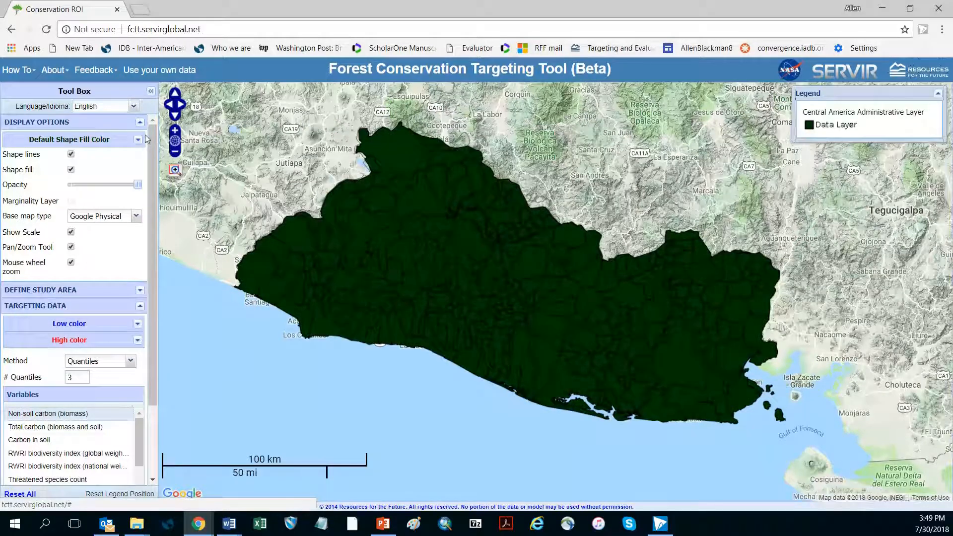
pyautogui.click(139, 123)
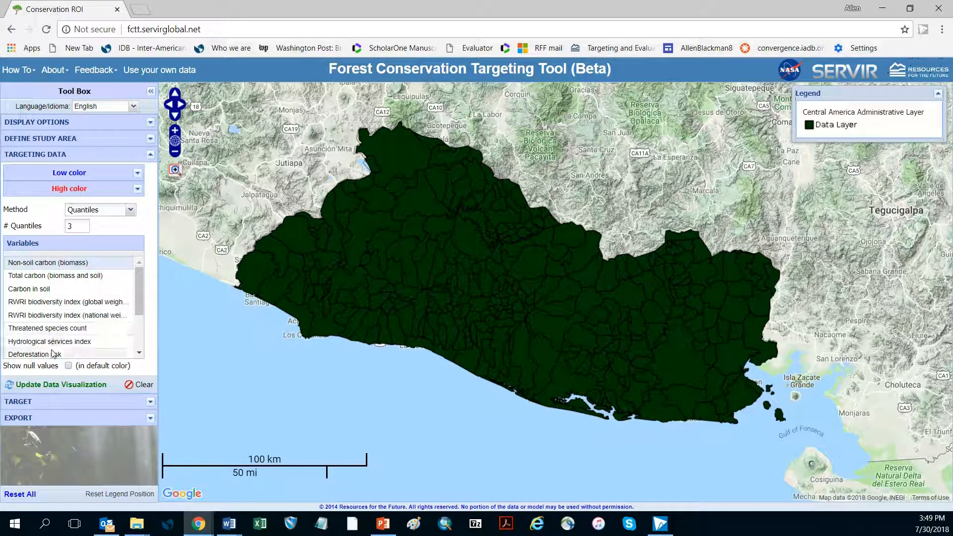
# Color the shapes by Hydrological services index, trying the Interpolate method before switching back to Quantiles.
pyautogui.click(13, 389)
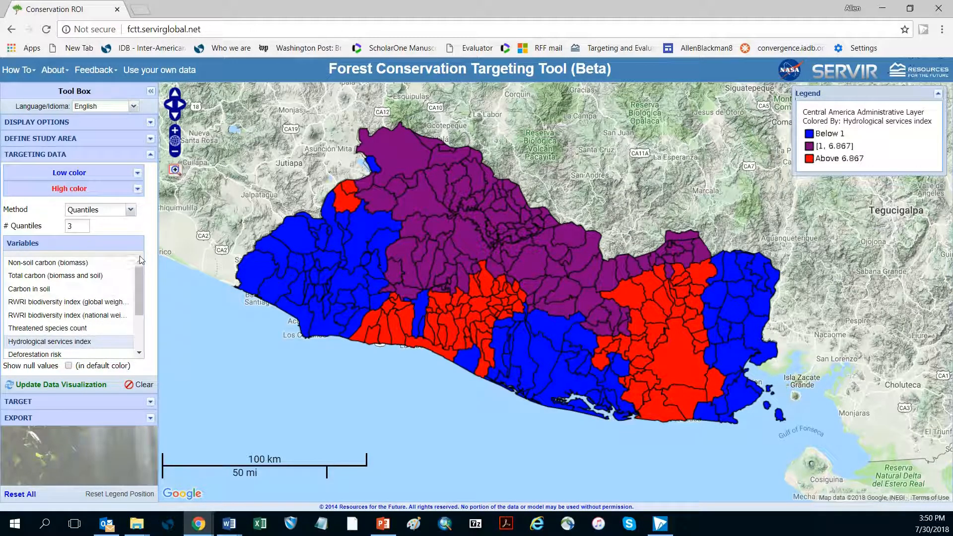
pyautogui.click(130, 209)
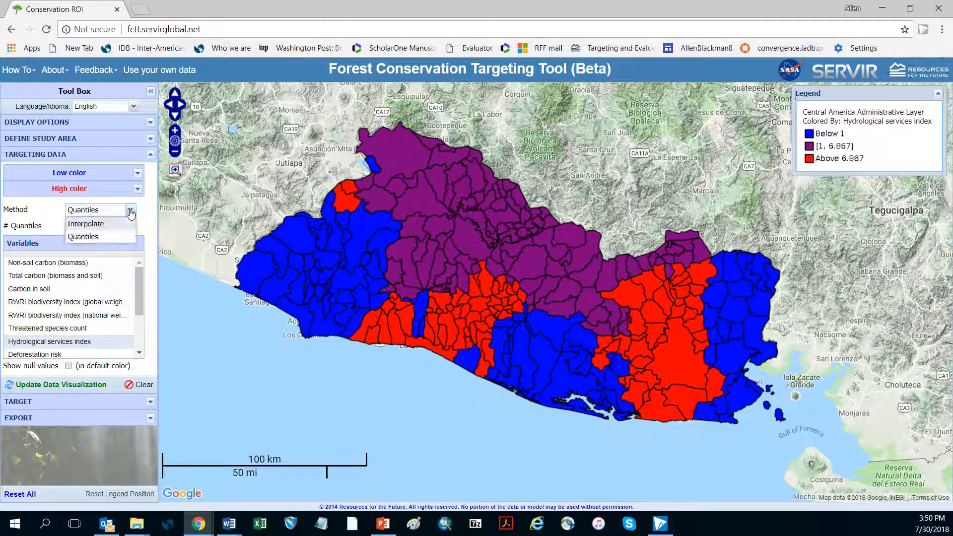
pyautogui.click(105, 226)
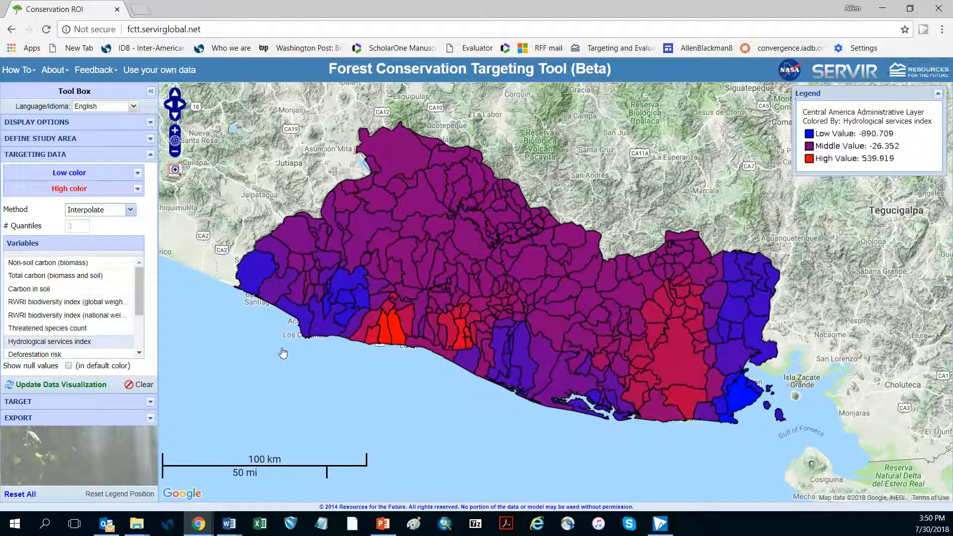
pyautogui.click(130, 212)
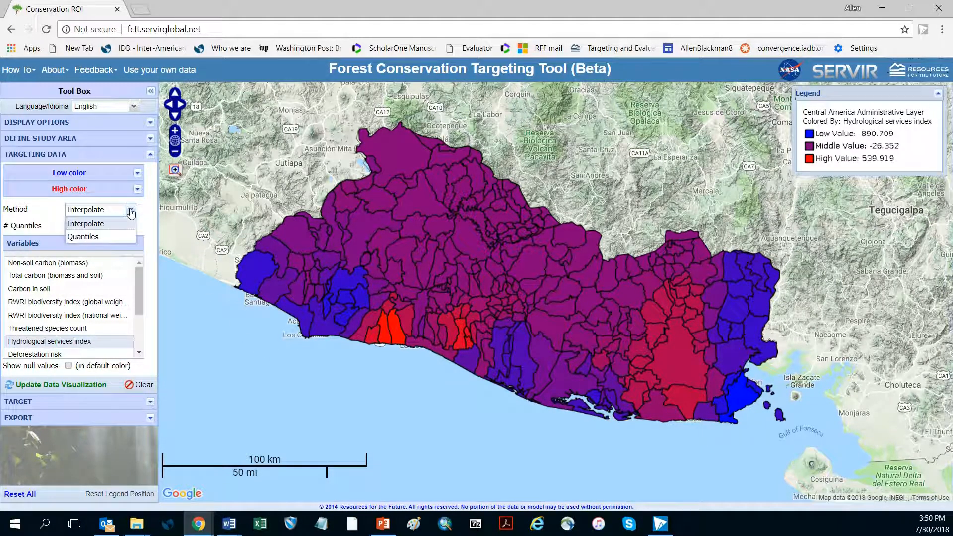
pyautogui.click(101, 237)
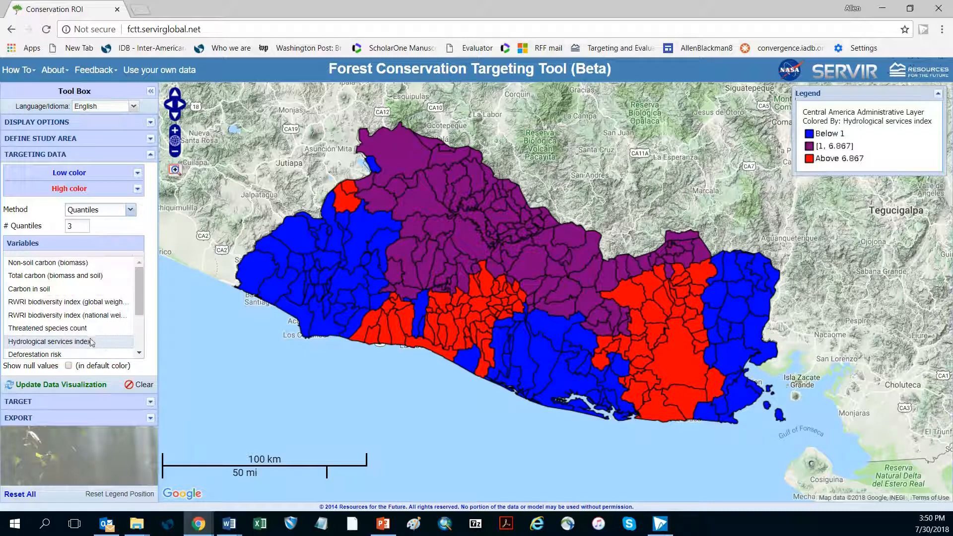
# Color the shapes by Deforestation risk and inspect the values of individual shapes near Volcán de San Vicente and La Libertad.
pyautogui.click(73, 353)
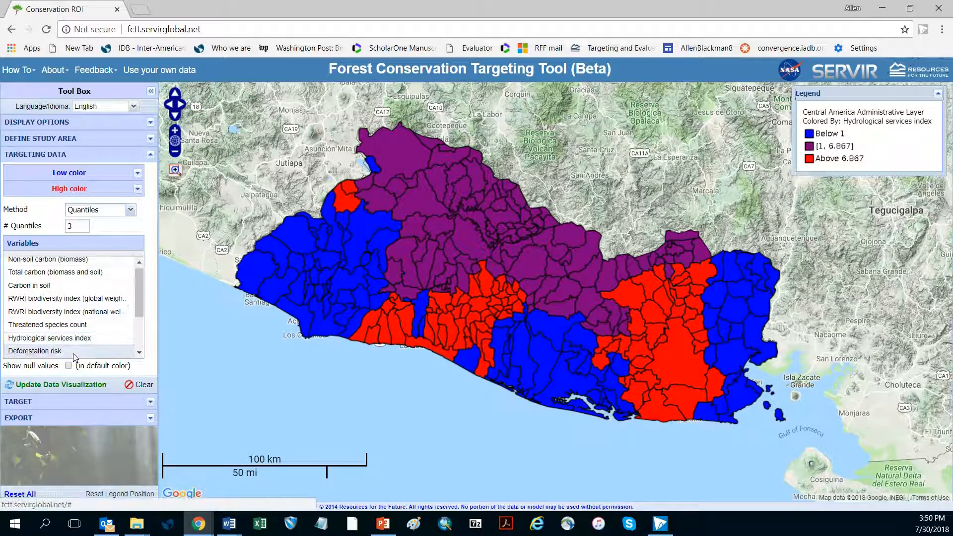
pyautogui.click(37, 385)
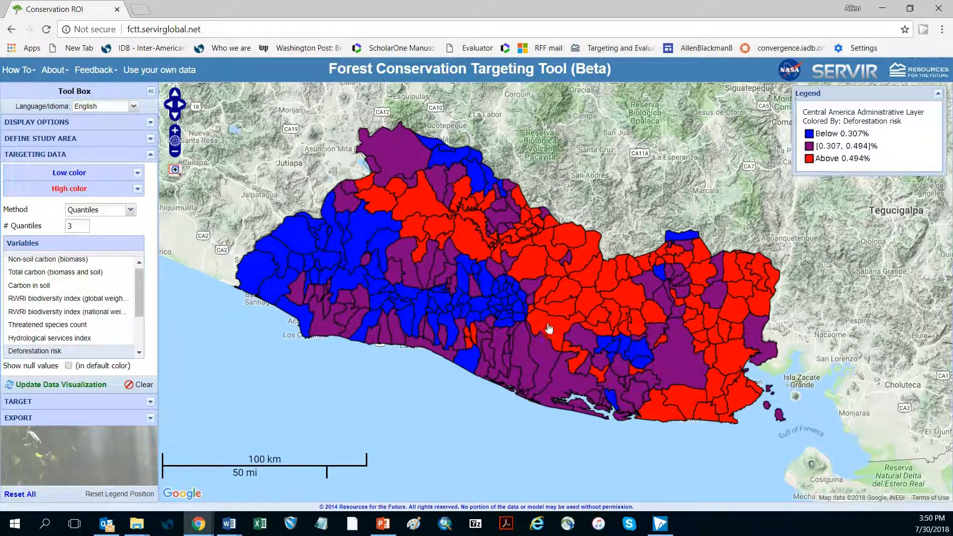
pyautogui.moveTo(551, 325)
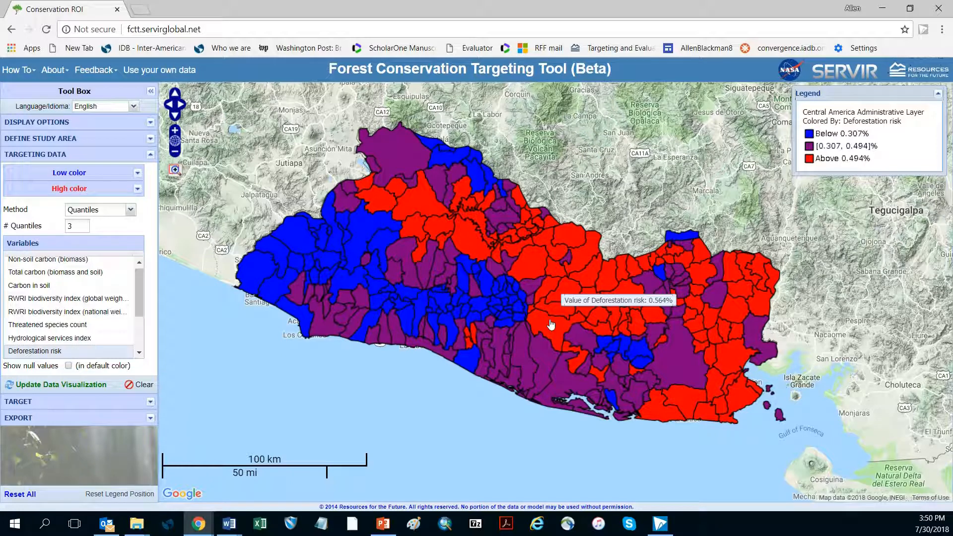
pyautogui.moveTo(421, 316)
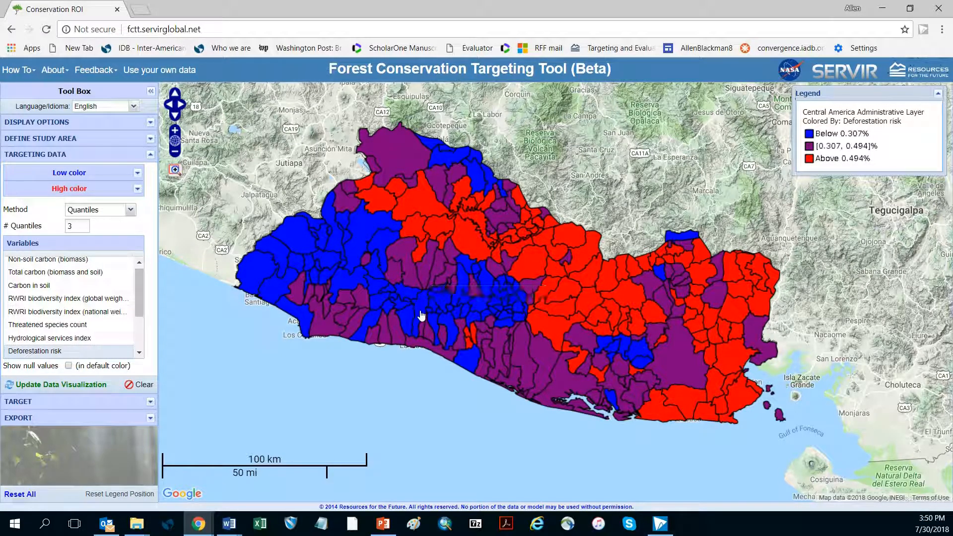
# Color the shapes by Cost, and clear the data visualization.
pyautogui.moveTo(141, 298); pyautogui.dragTo(139, 336)
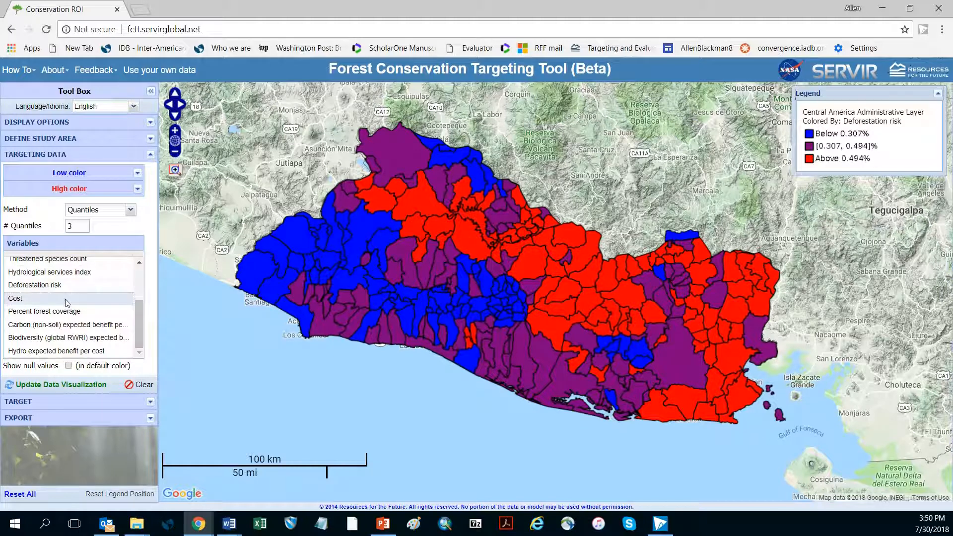
pyautogui.click(15, 385)
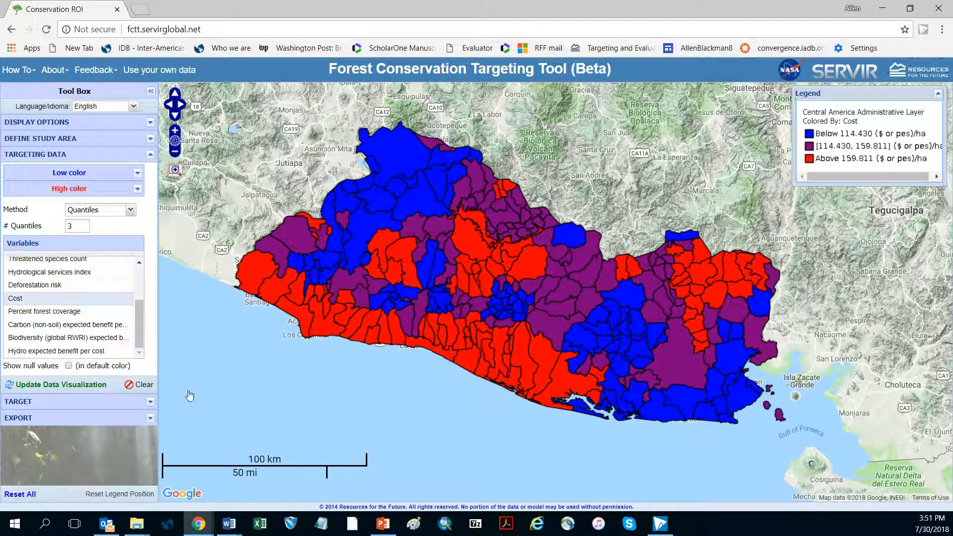
pyautogui.click(144, 388)
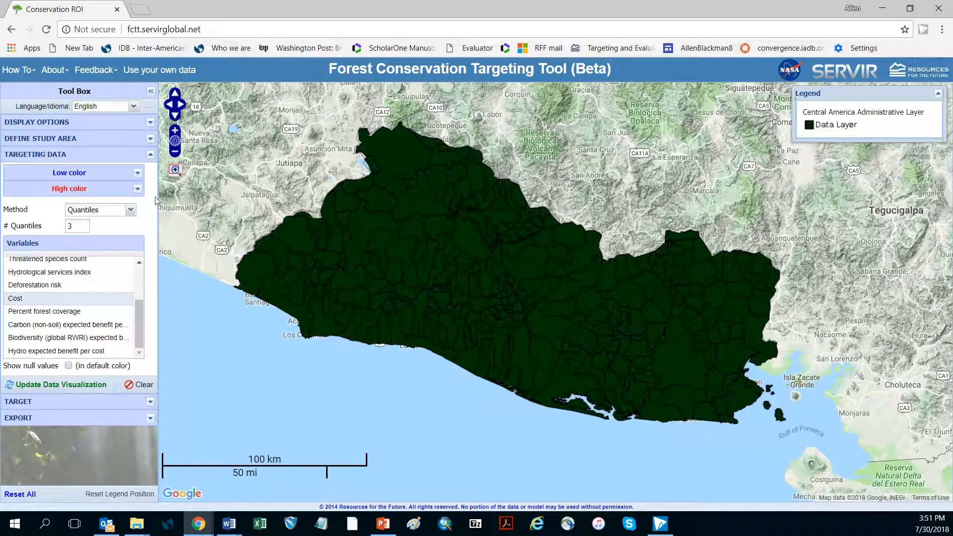
# In the target settings, choose Non-soil carbon and Global RWRI as benefit variables and Percentage of total as the budget type.
pyautogui.click(149, 155)
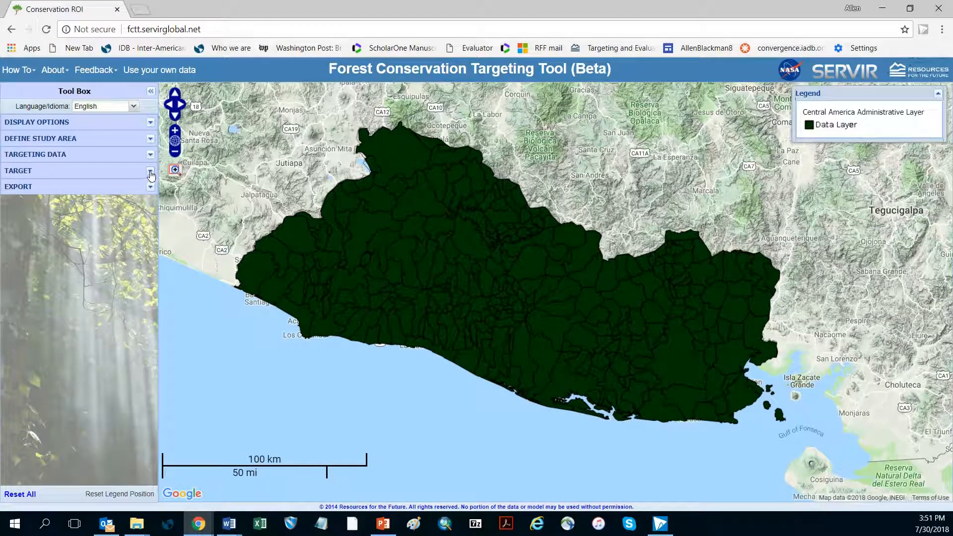
pyautogui.click(150, 172)
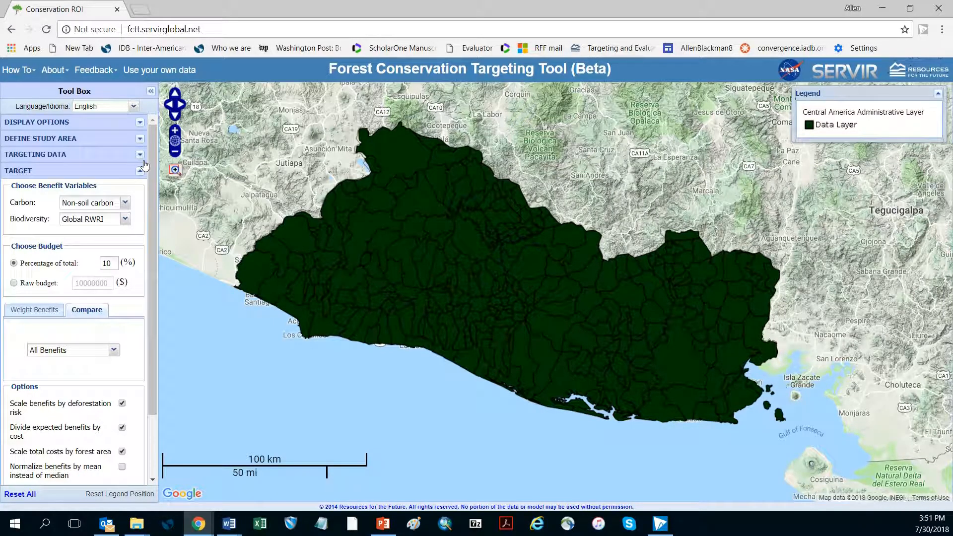
pyautogui.moveTo(154, 180)
pyautogui.mouseDown()
pyautogui.moveTo(154, 226)
pyautogui.moveTo(156, 172)
pyautogui.mouseUp()
pyautogui.click(127, 204)
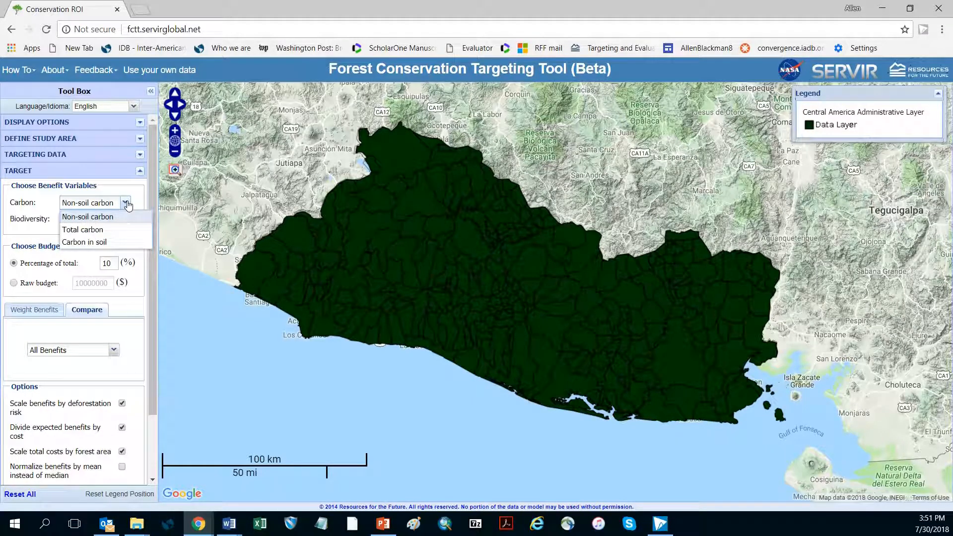
pyautogui.click(105, 221)
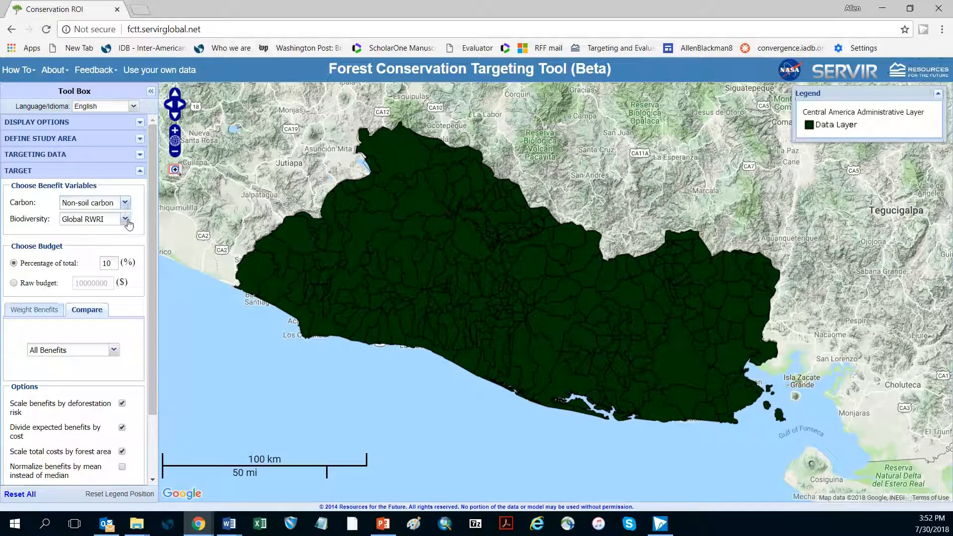
pyautogui.click(126, 220)
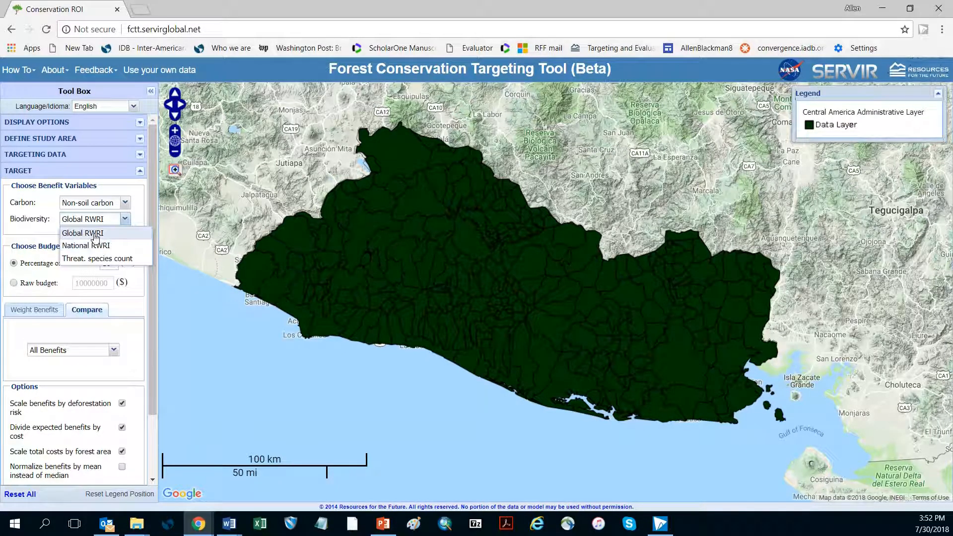
pyautogui.click(69, 236)
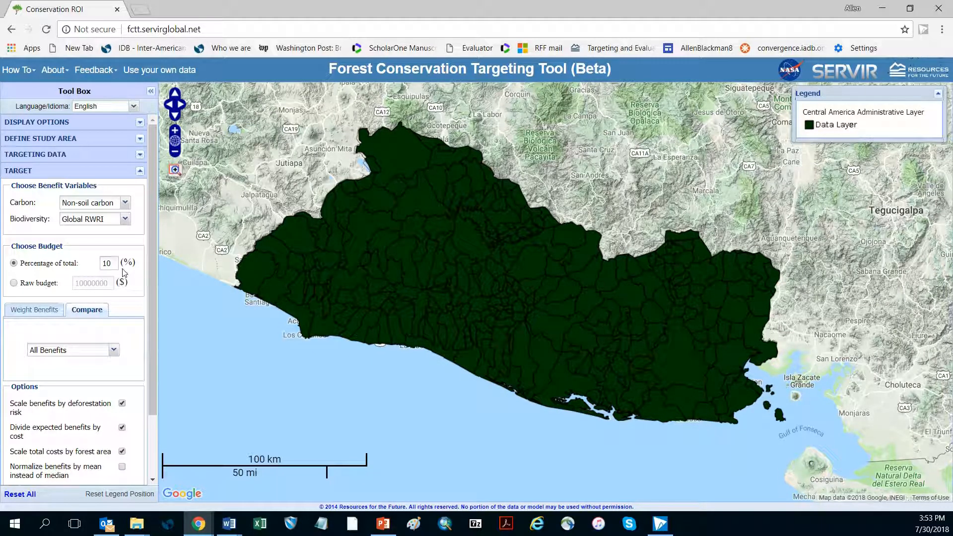
pyautogui.click(13, 283)
pyautogui.click(13, 263)
# Open the benefit weights and enter 0.33 each for biodiversity, carbon and hydrological.
pyautogui.moveTo(154, 258); pyautogui.dragTo(152, 352)
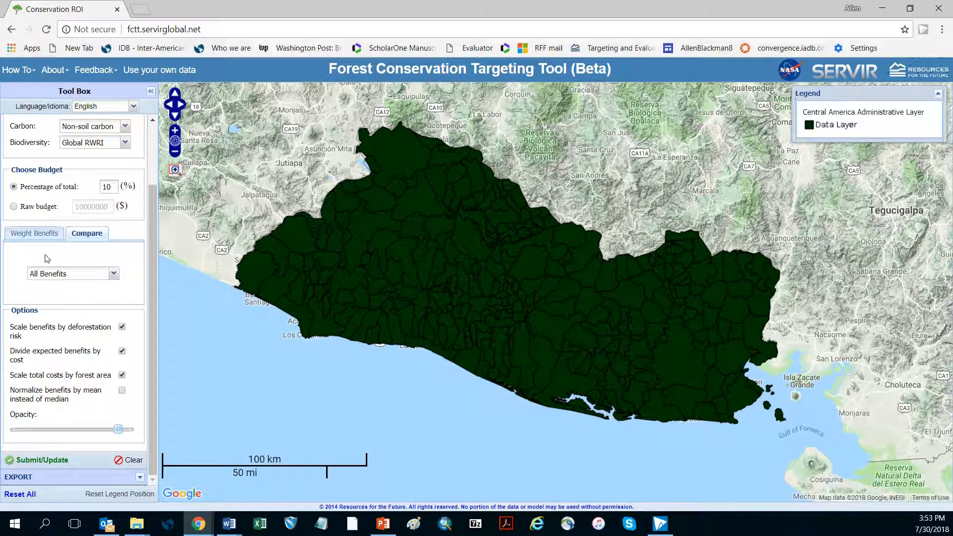
pyautogui.click(36, 234)
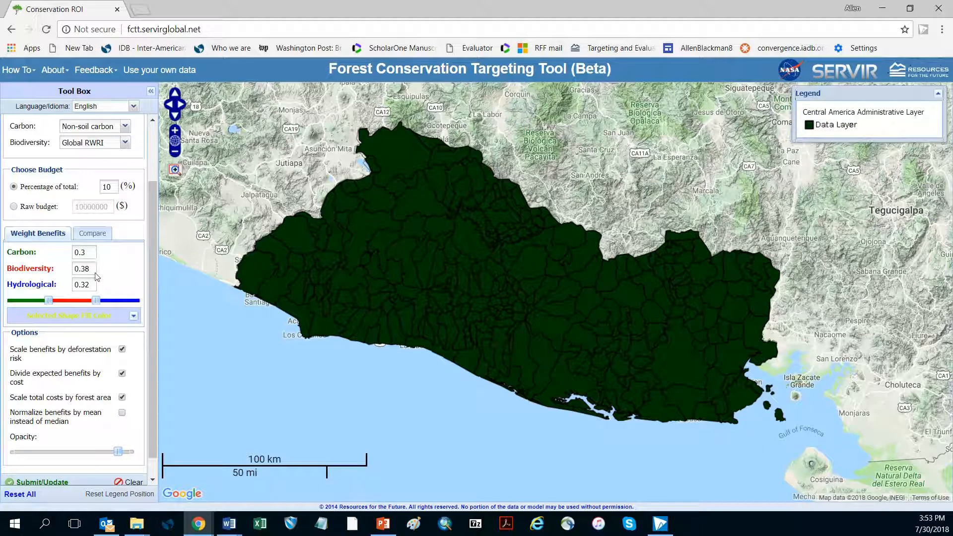
pyautogui.moveTo(87, 268); pyautogui.dragTo(84, 269)
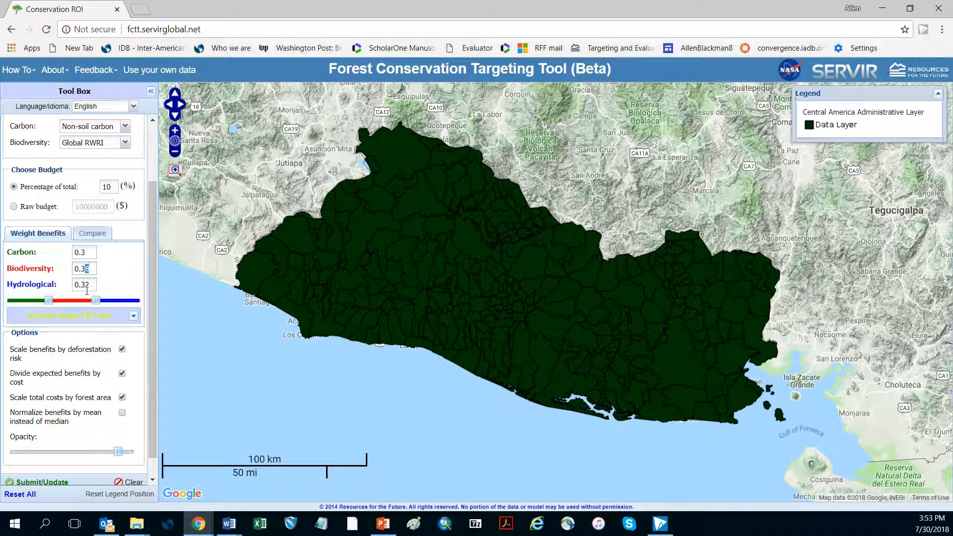
pyautogui.write('3')
pyautogui.click(89, 253)
pyautogui.write('3')
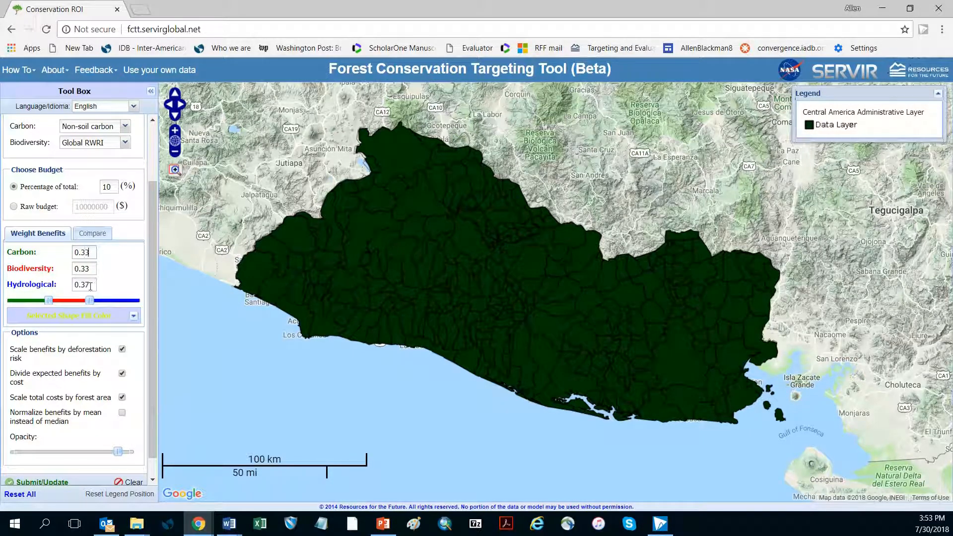
pyautogui.moveTo(85, 284); pyautogui.dragTo(92, 283)
pyautogui.write('3')
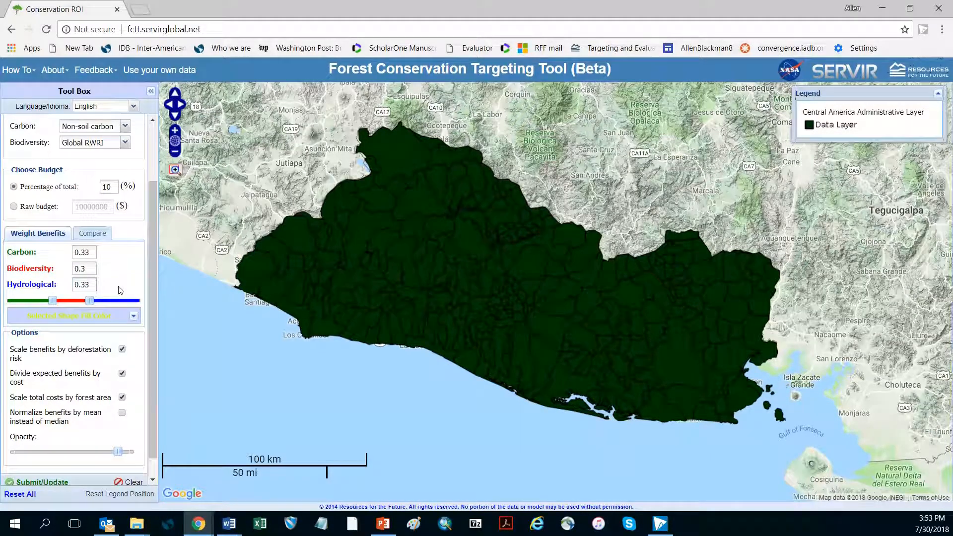
# Shift the entire benefit weighting to carbon, giving carbon 1, biodiversity 0 and hydrological 0.
pyautogui.click(51, 301)
pyautogui.moveTo(94, 302); pyautogui.dragTo(148, 298)
pyautogui.moveTo(54, 301); pyautogui.dragTo(139, 301)
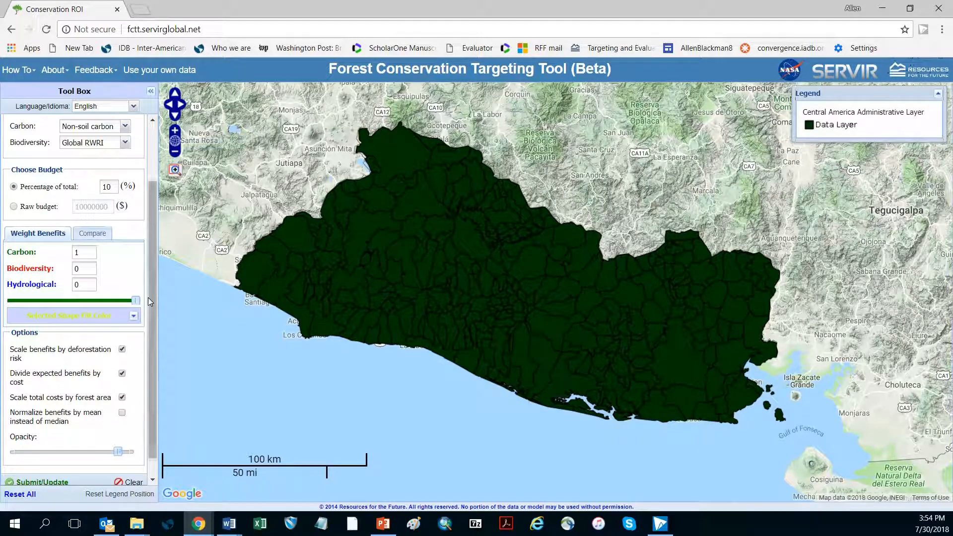
# Move all weight off carbon and split it into 0.71 for biodiversity and 0.29 for hydrological.
pyautogui.moveTo(137, 302); pyautogui.dragTo(13, 311)
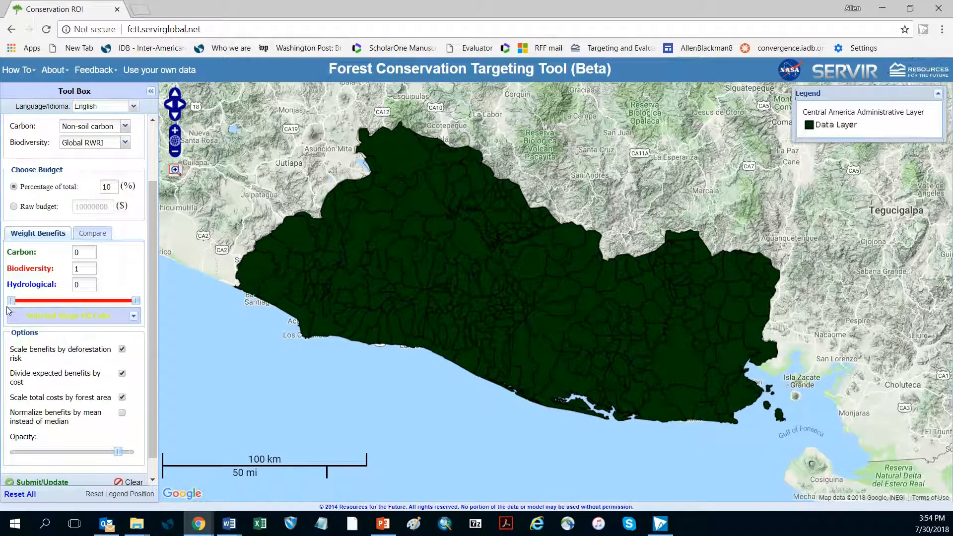
pyautogui.moveTo(136, 301); pyautogui.dragTo(99, 304)
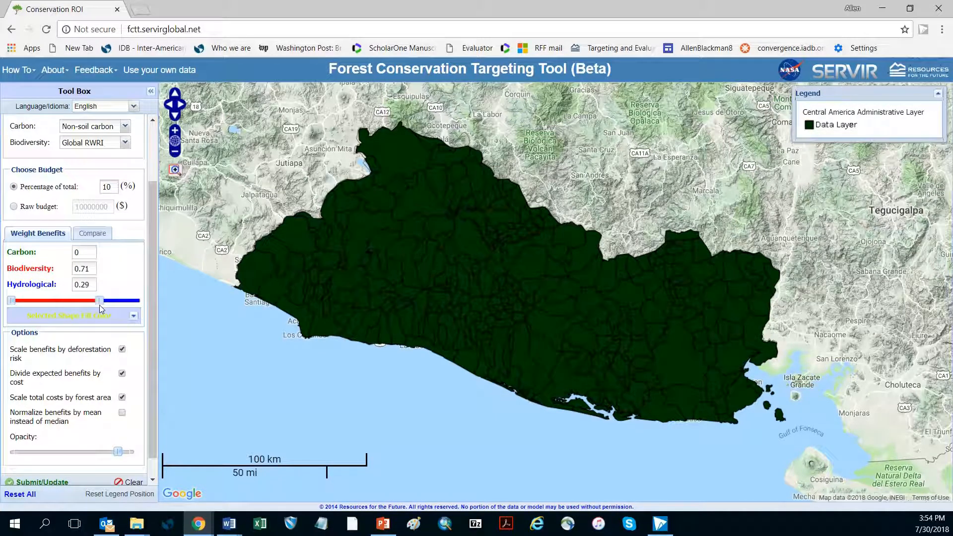
# Rebalance the benefit weights to 0.31 for carbon, 0.33 for biodiversity and 0.33 for hydrological.
pyautogui.moveTo(12, 302); pyautogui.dragTo(51, 303)
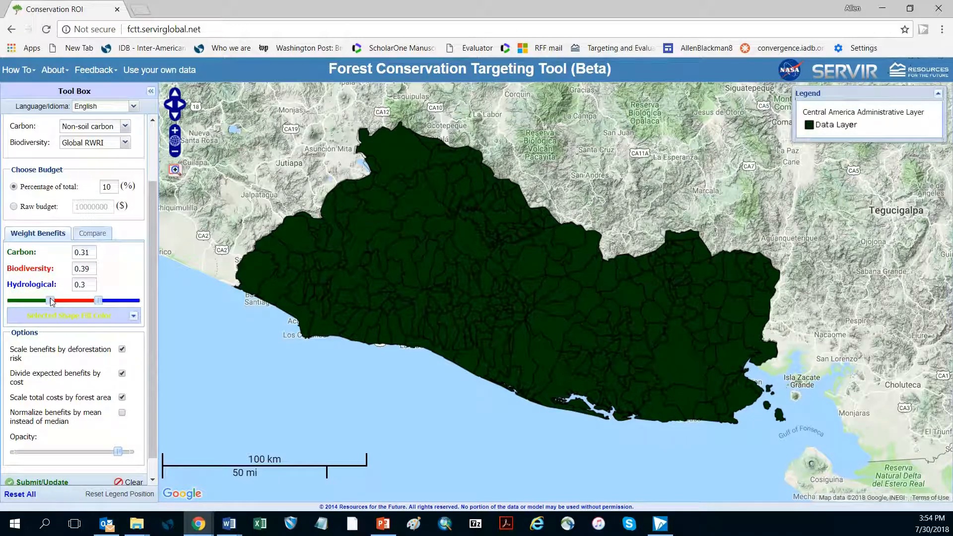
pyautogui.moveTo(86, 269); pyautogui.dragTo(90, 268)
pyautogui.write('3')
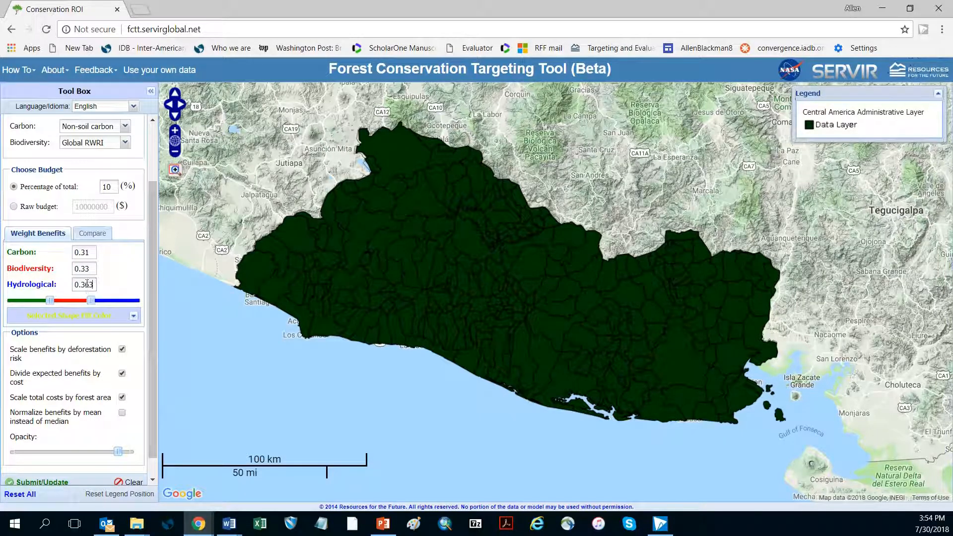
pyautogui.click(90, 284)
pyautogui.press('BackSpace')
# Review the target settings from benefit variables down to options and submit the targeting run with the 10% budget.
pyautogui.moveTo(153, 339); pyautogui.dragTo(170, 394)
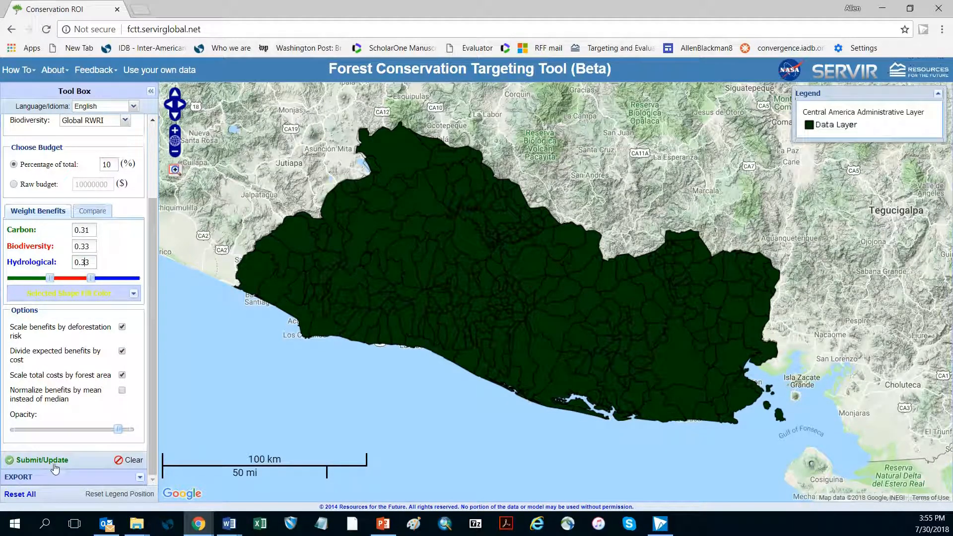
pyautogui.scroll(2, 147, 325)
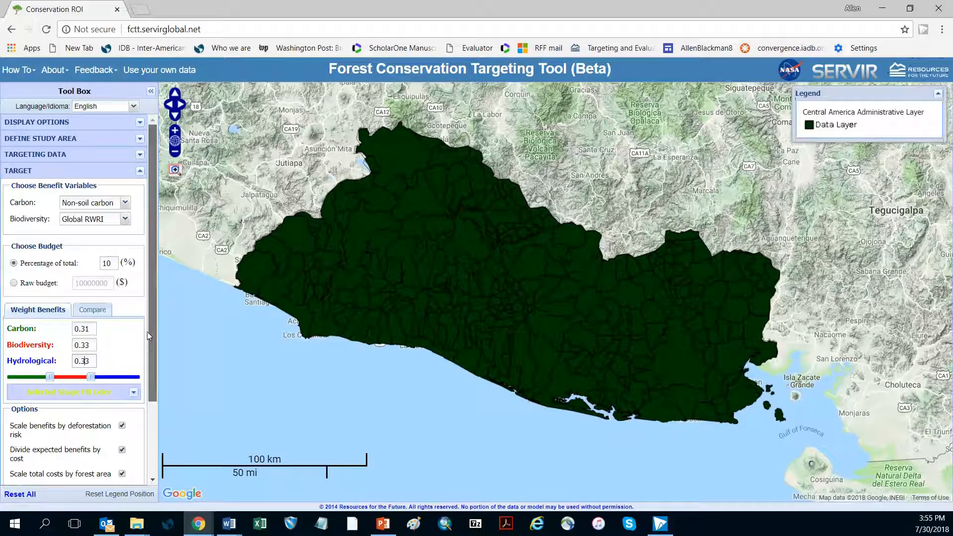
pyautogui.moveTo(148, 333); pyautogui.dragTo(158, 420)
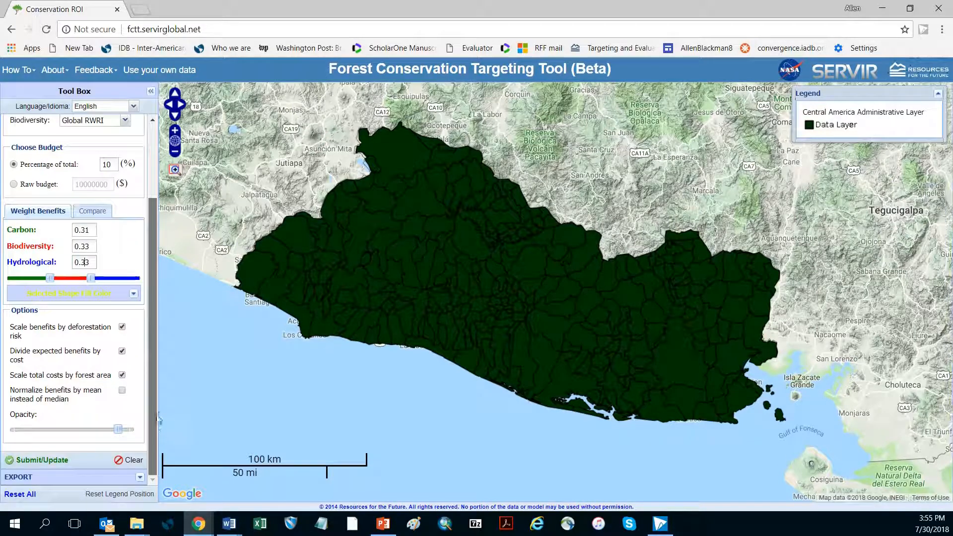
pyautogui.click(26, 460)
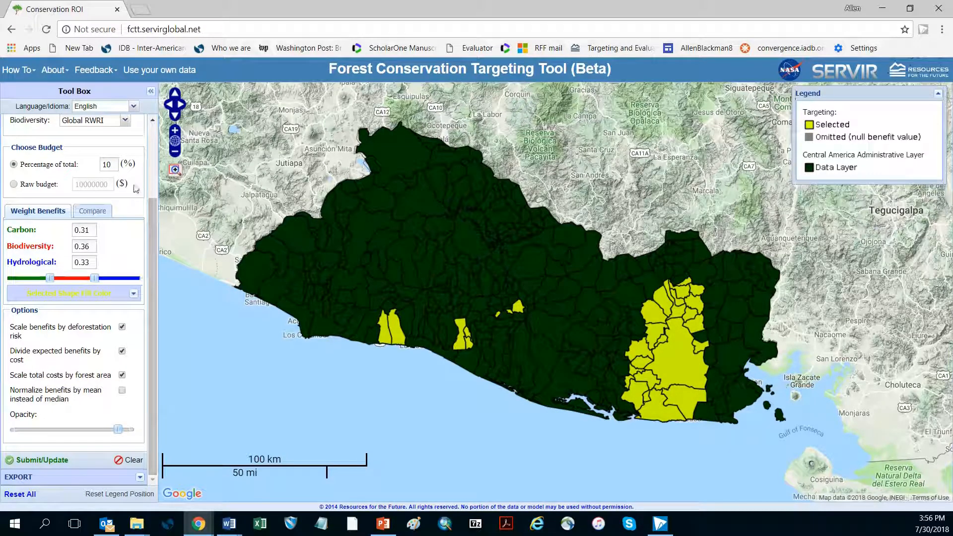
# Raise the budget to 20% of the total and resubmit the targeting run.
pyautogui.moveTo(107, 165); pyautogui.dragTo(97, 169)
pyautogui.write('2')
pyautogui.click(26, 461)
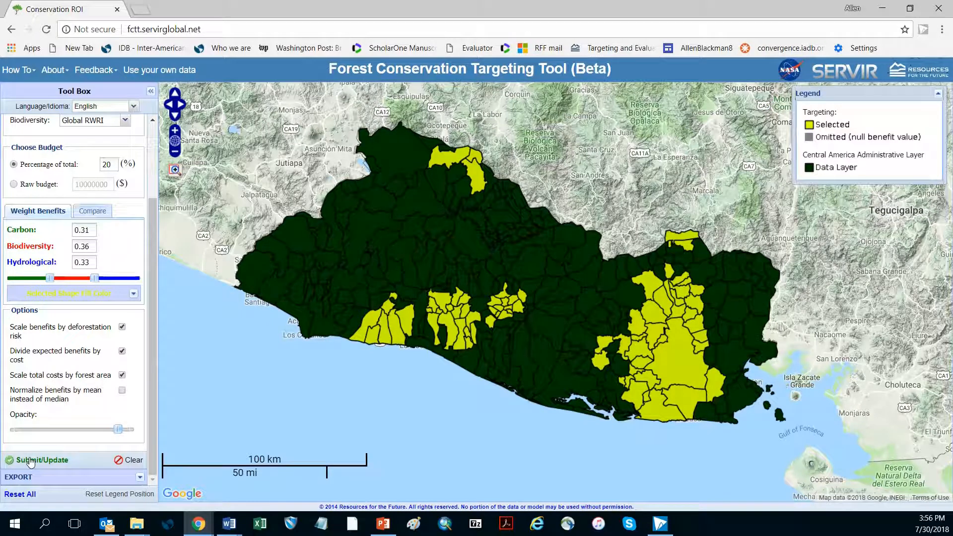
# Set the budget back to 10% of the total and update the targeting map.
pyautogui.moveTo(106, 165); pyautogui.dragTo(103, 166)
pyautogui.write('1')
pyautogui.click(51, 460)
# Put all benefit weight on biodiversity, with carbon and hydrological at 0, and resubmit the targeting run.
pyautogui.moveTo(95, 278); pyautogui.dragTo(136, 278)
pyautogui.moveTo(50, 282); pyautogui.dragTo(12, 281)
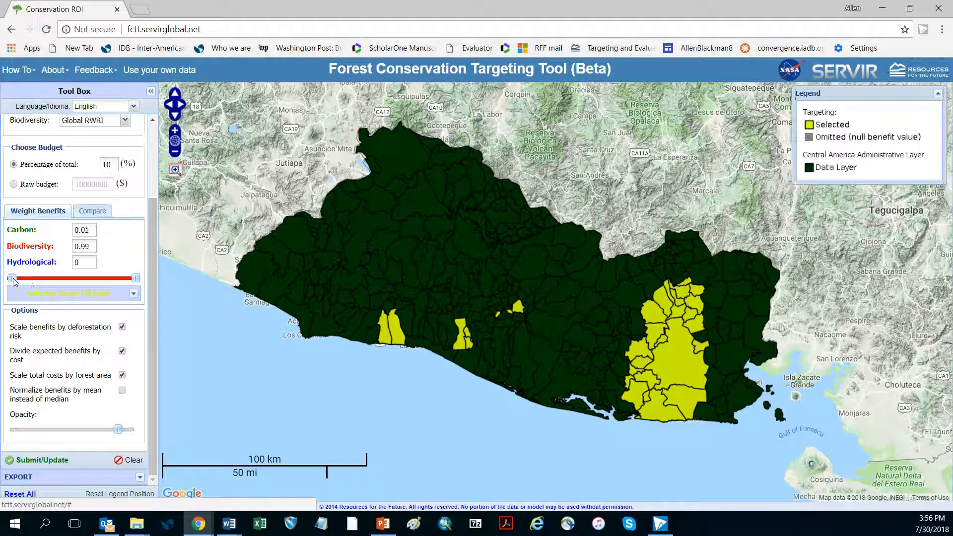
pyautogui.click(21, 461)
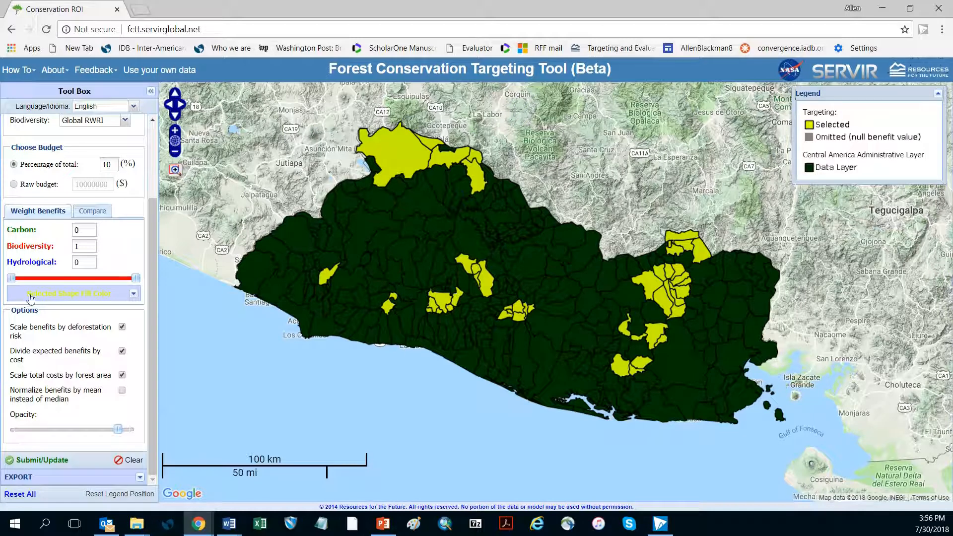
# Run the targeting with all weight on carbon, and again with all weight on hydrological.
pyautogui.moveTo(11, 279); pyautogui.dragTo(137, 283)
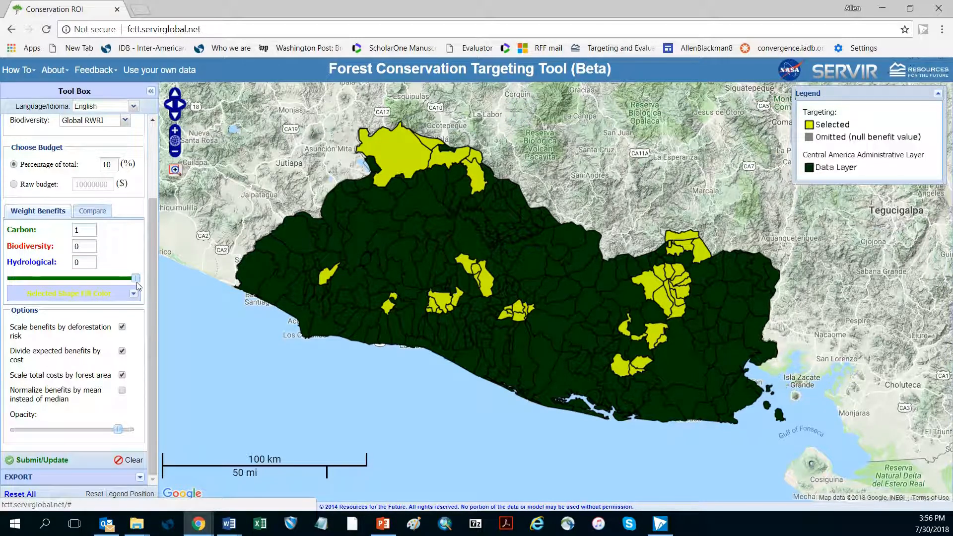
pyautogui.click(45, 461)
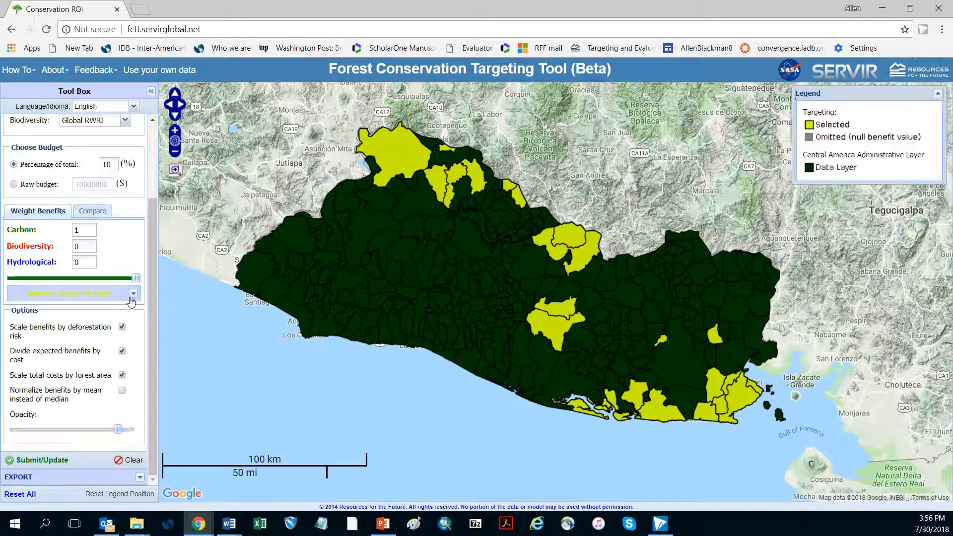
pyautogui.moveTo(136, 282); pyautogui.dragTo(11, 281)
pyautogui.moveTo(136, 280); pyautogui.dragTo(12, 282)
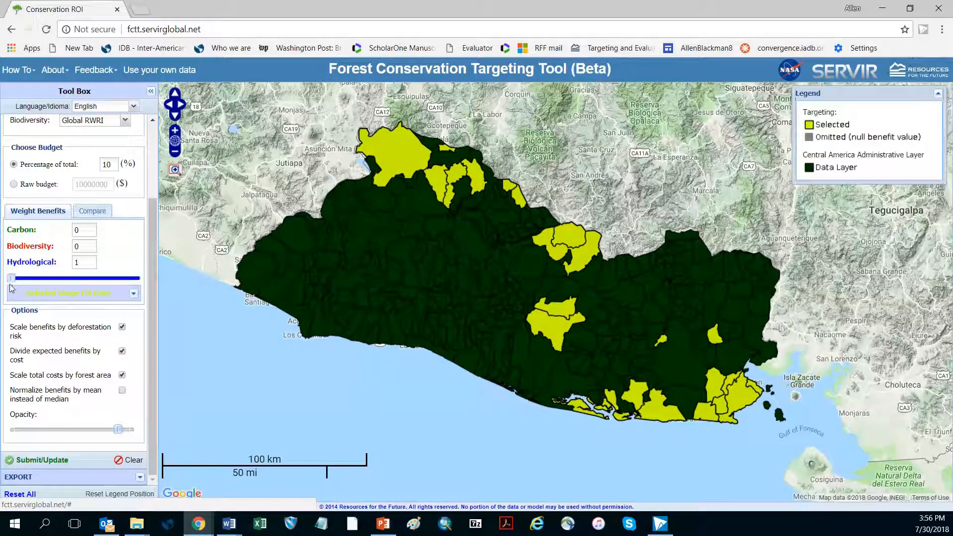
pyautogui.click(28, 461)
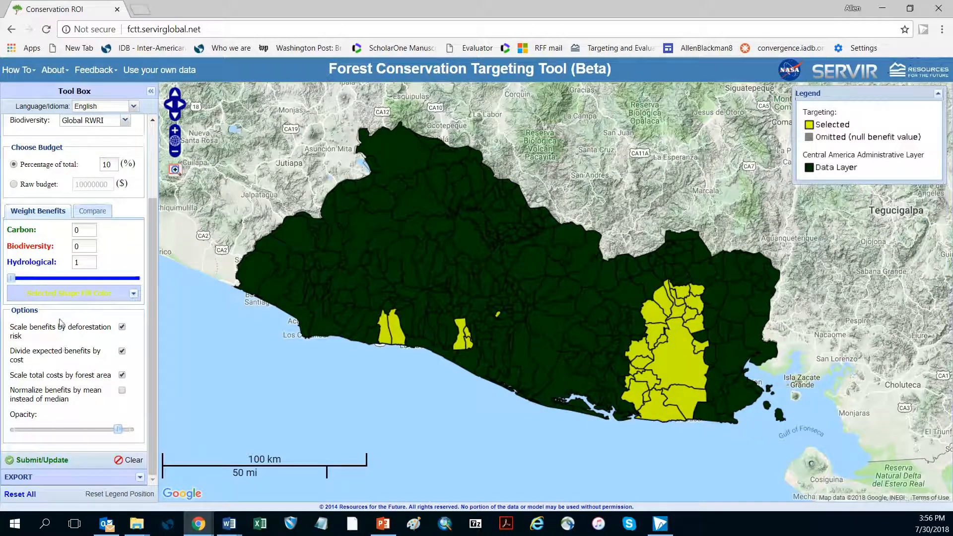
# Spread the weights as carbon 0.28, biodiversity 0.41 and hydrological 0.31, and submit a comparison of All Benefits.
pyautogui.moveTo(13, 281); pyautogui.dragTo(93, 285)
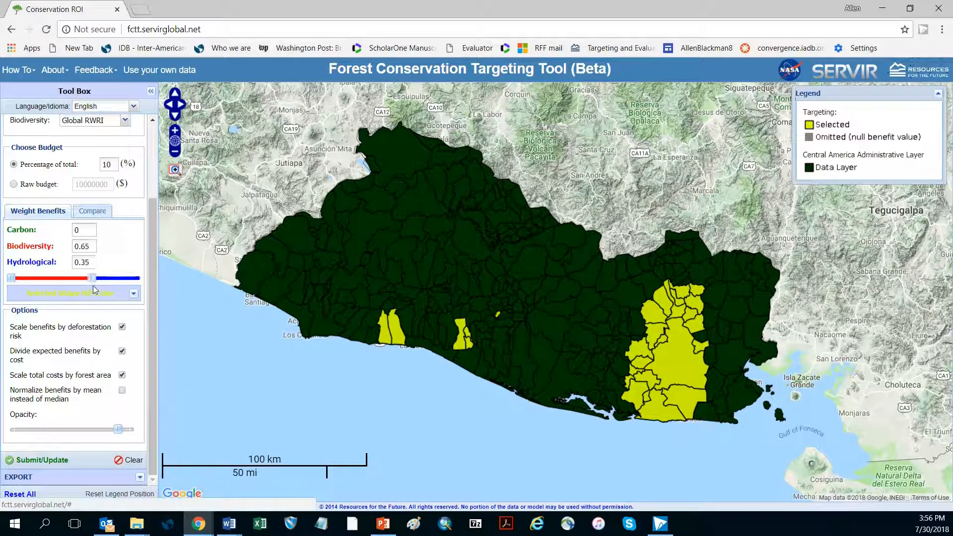
pyautogui.moveTo(12, 279); pyautogui.dragTo(46, 279)
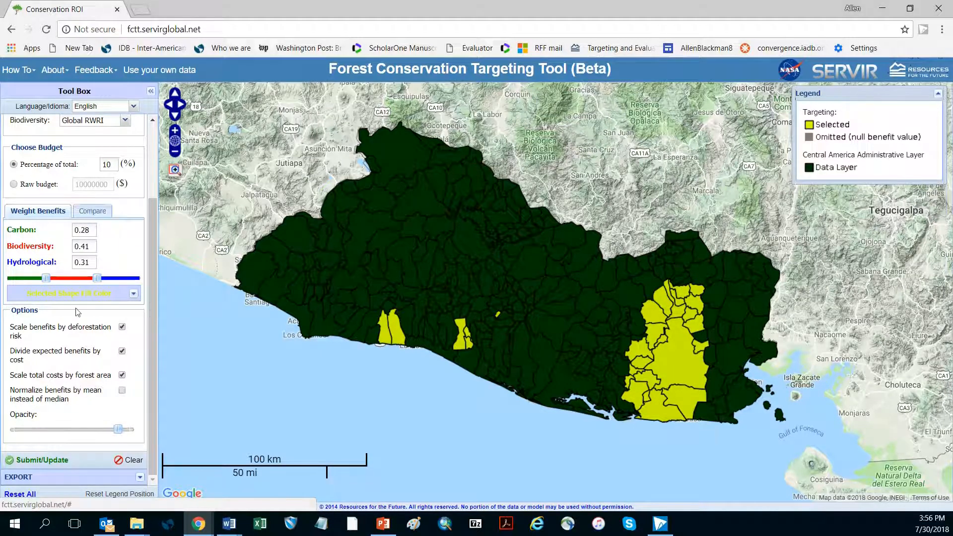
pyautogui.click(92, 211)
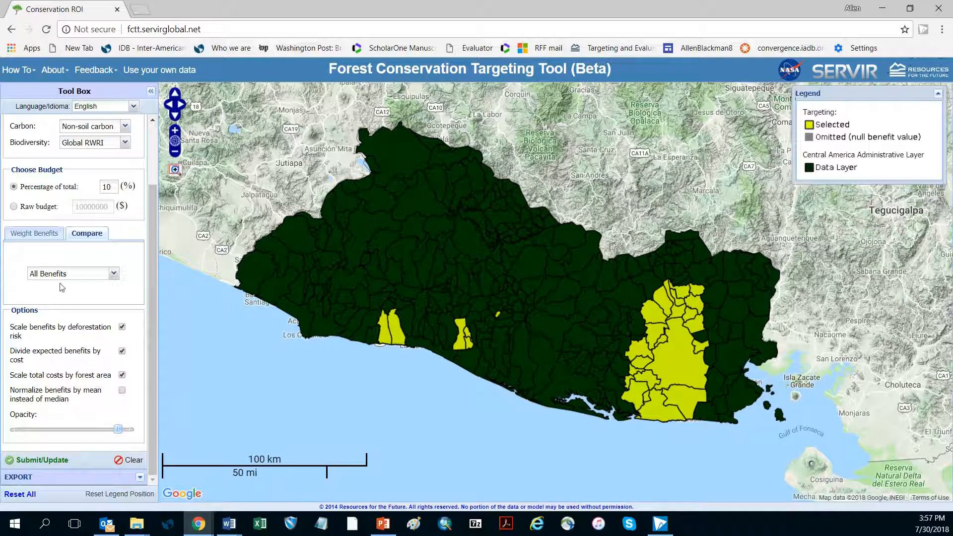
pyautogui.click(29, 461)
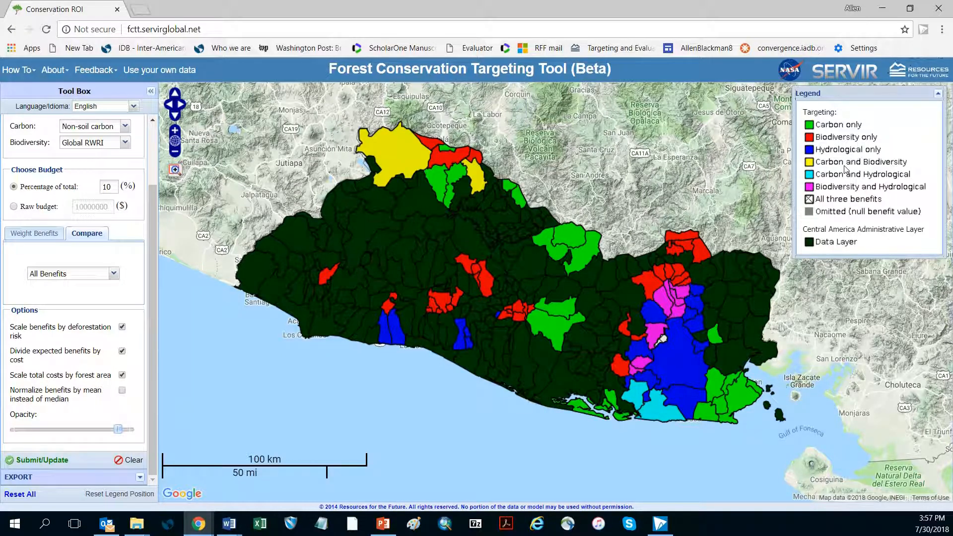
# Clear the targeting results from the map, collapse the target settings and open the export options.
pyautogui.click(125, 461)
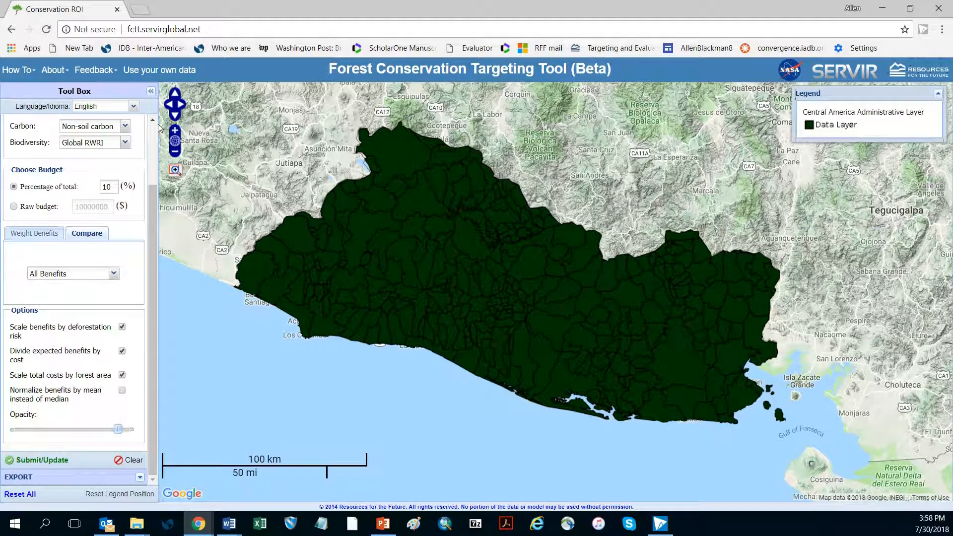
pyautogui.scroll(3, 153, 213)
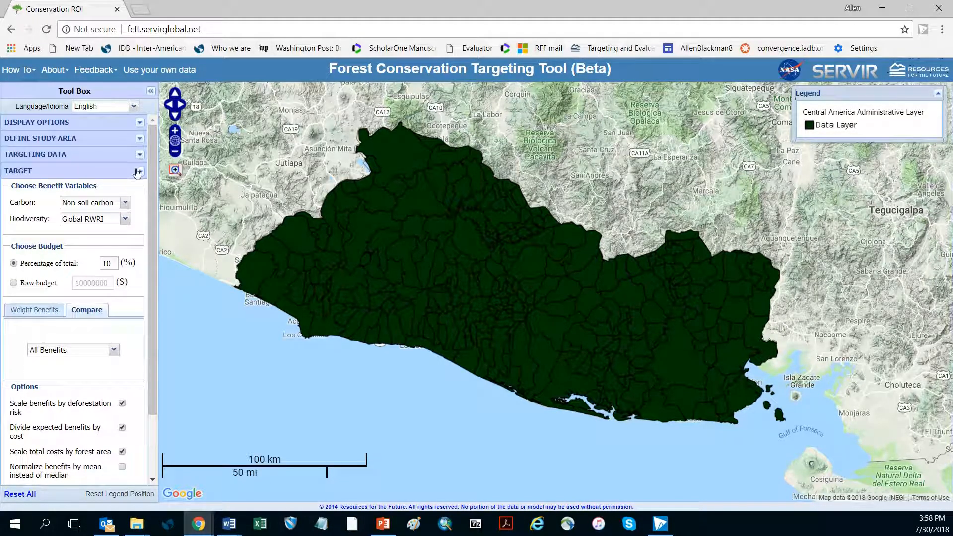
pyautogui.click(141, 172)
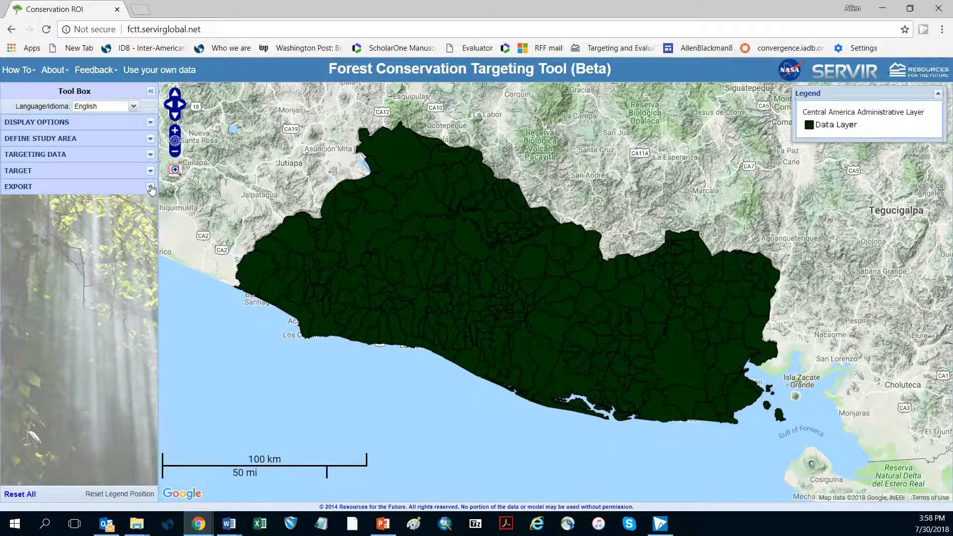
pyautogui.click(151, 187)
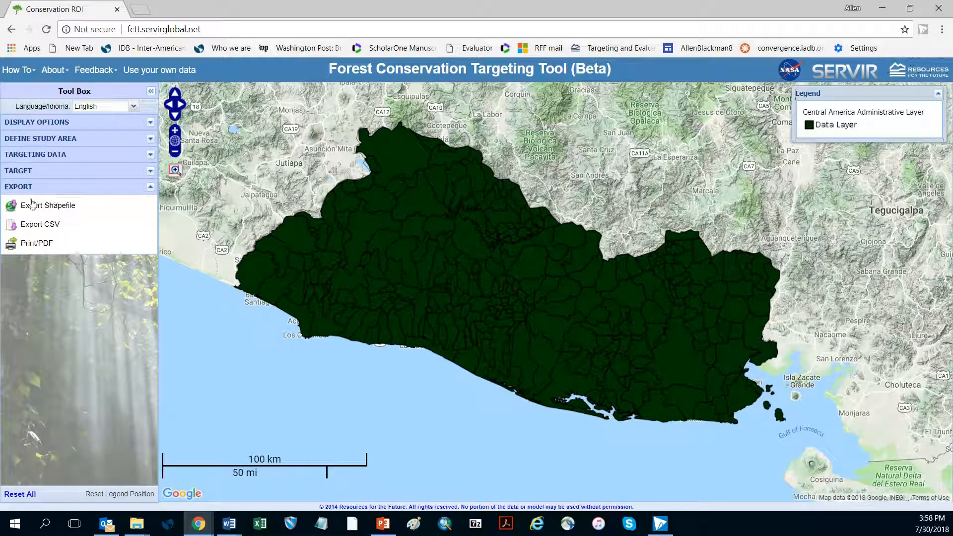